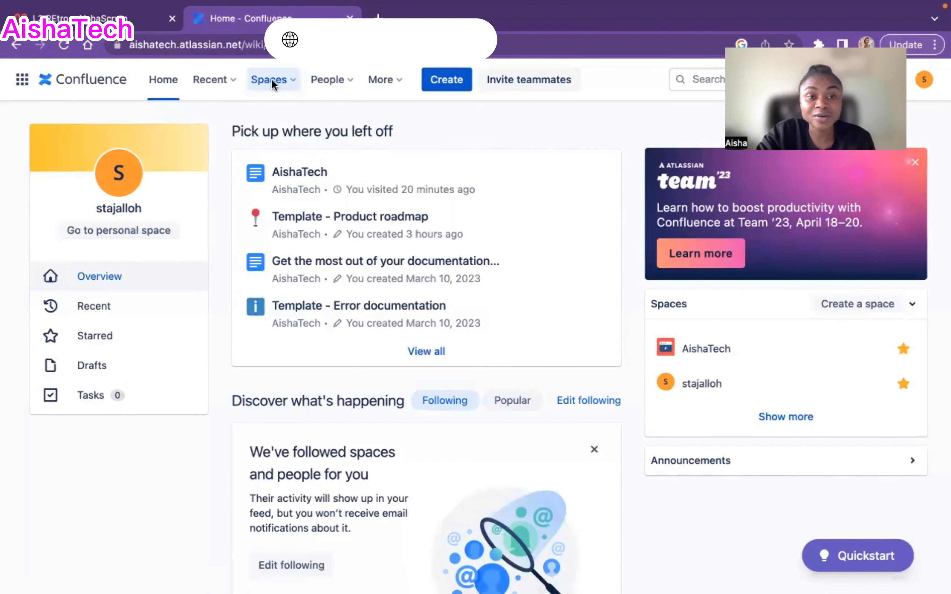
Open the Spaces menu to show the starred AishaTech and personal spaces and Create a space
click(292, 78)
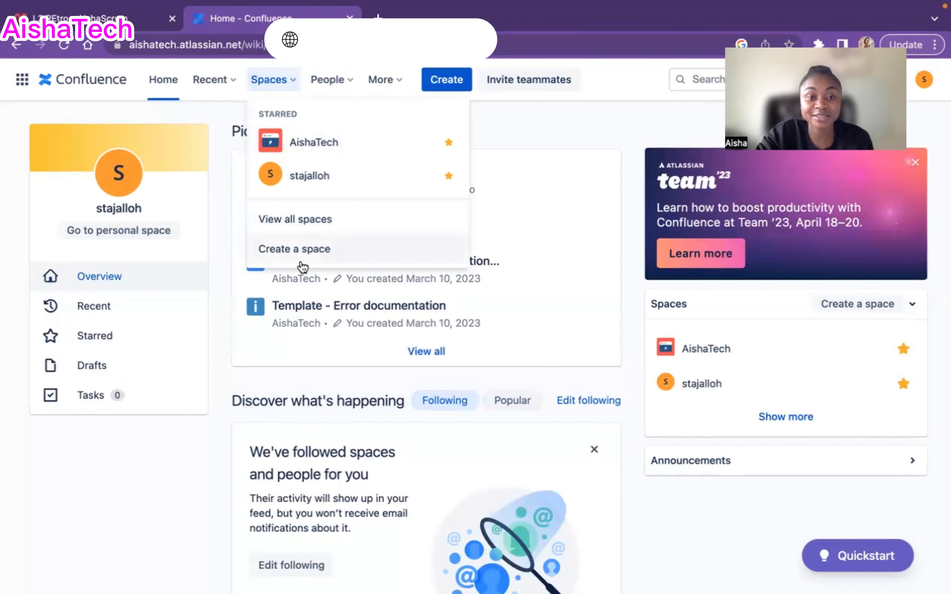
click(514, 138)
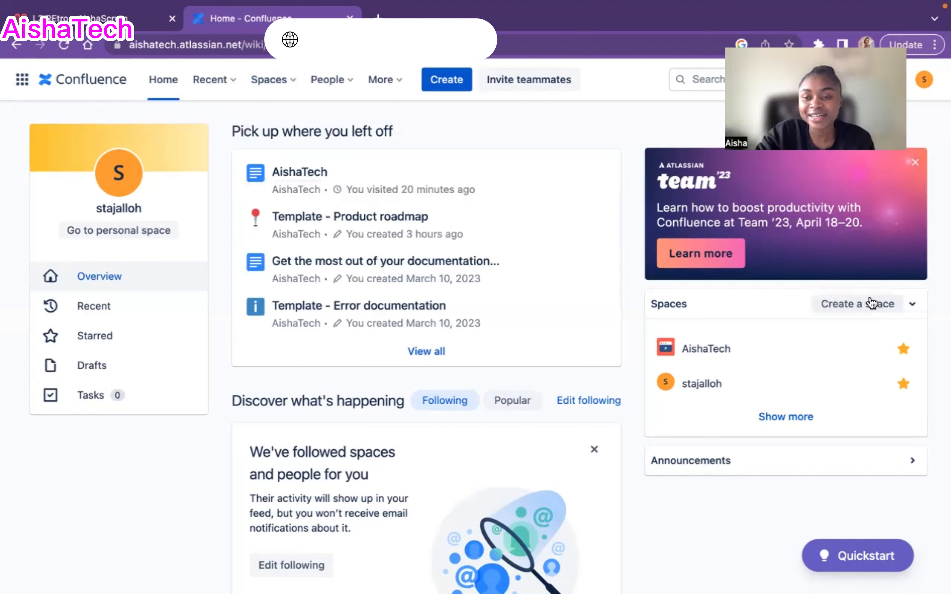
click(911, 306)
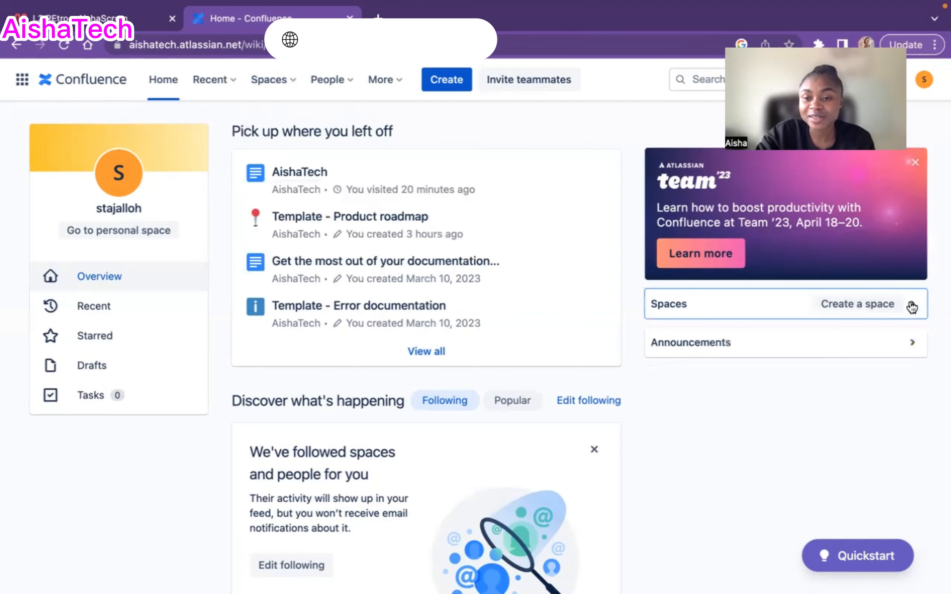
click(912, 306)
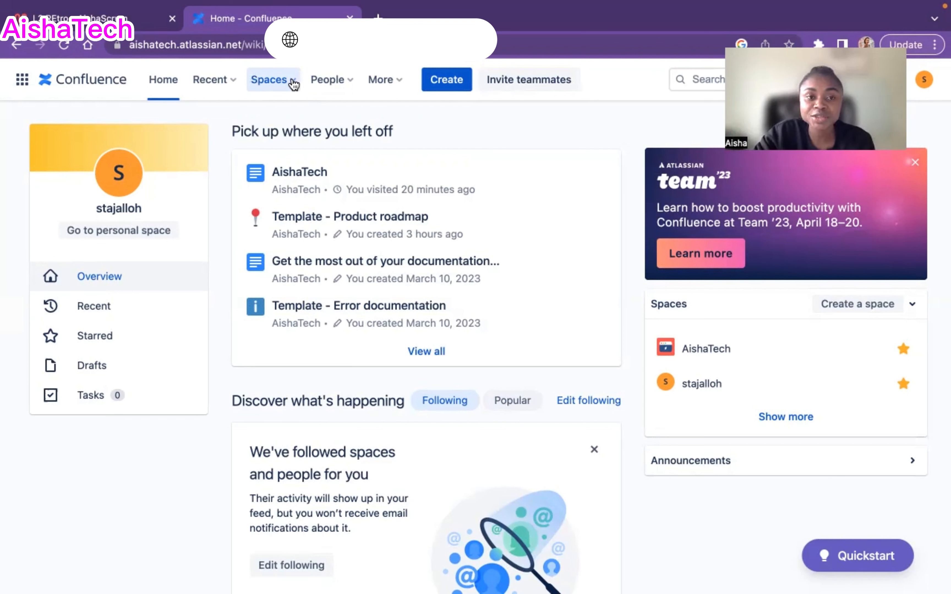
click(293, 82)
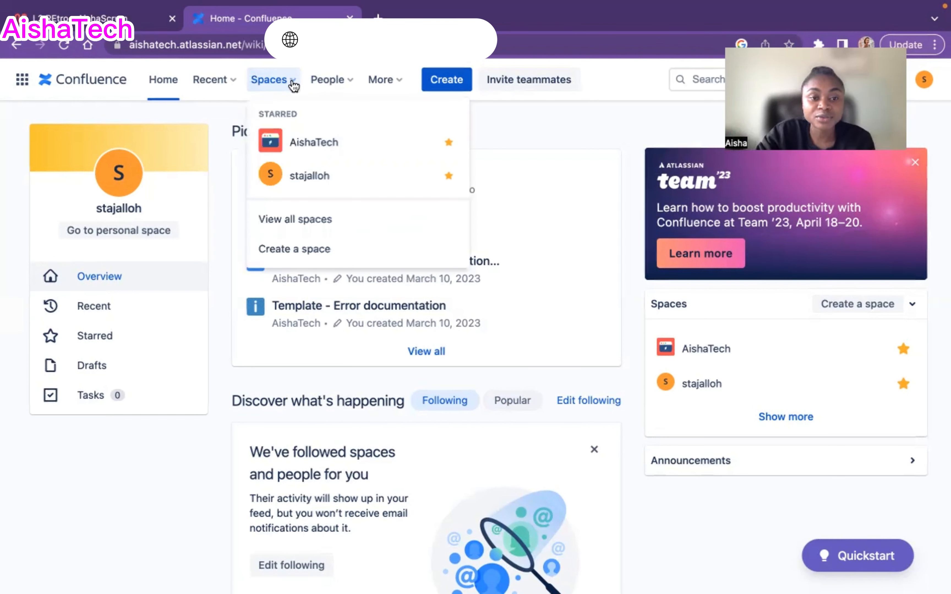
Start a new space via Create a space and select the Team template
click(306, 250)
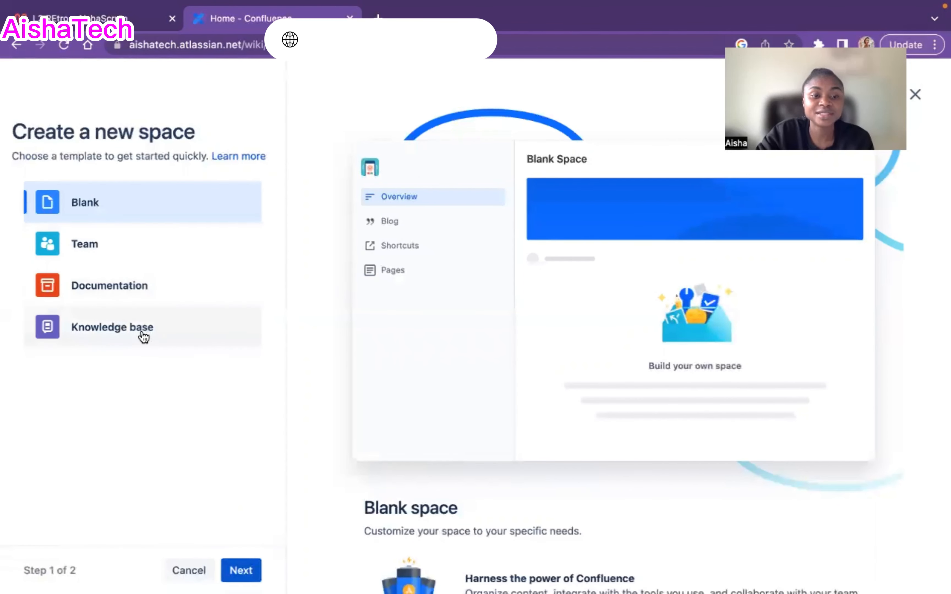
click(91, 247)
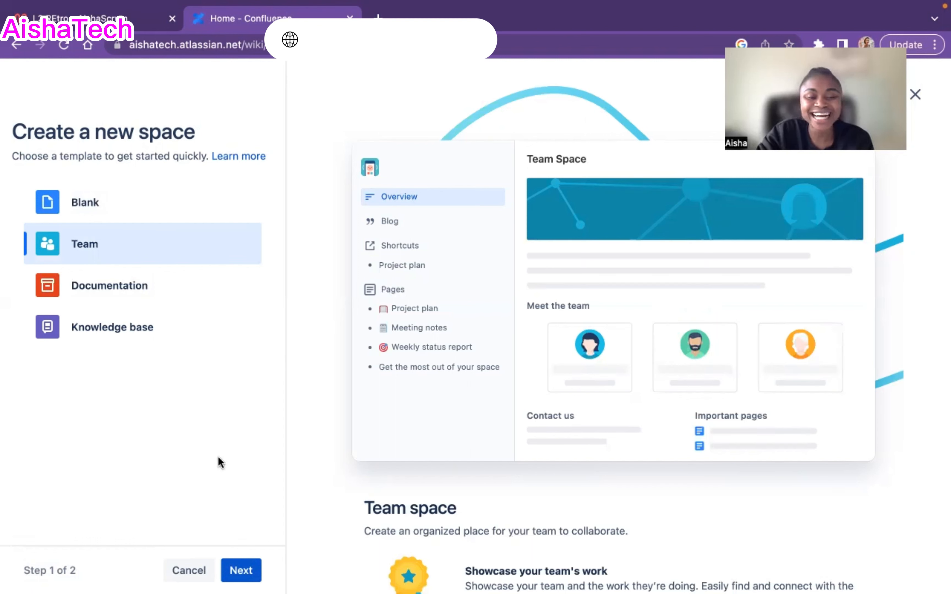
Enter 'AishaScrum' as the space name and create the Team space
click(240, 573)
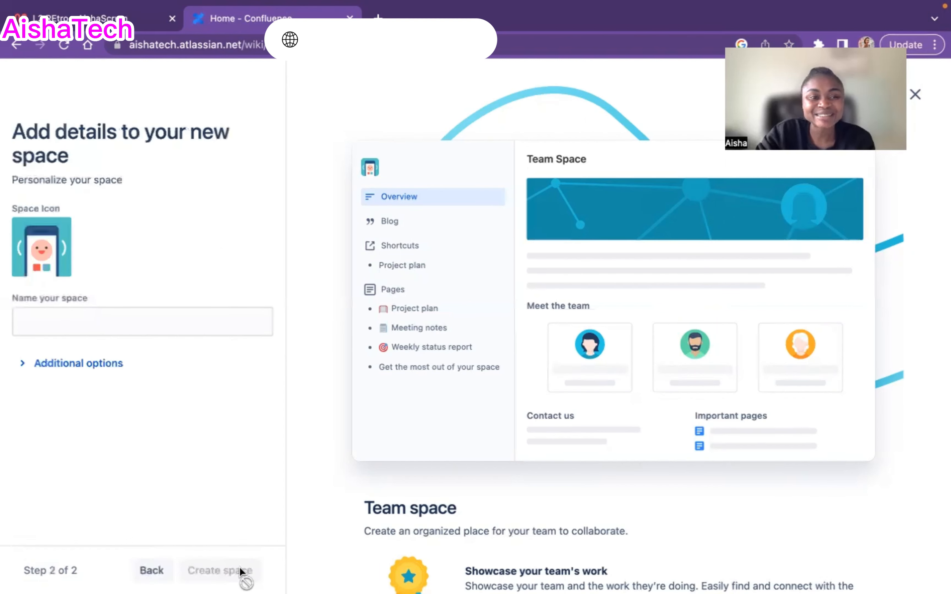
click(102, 318)
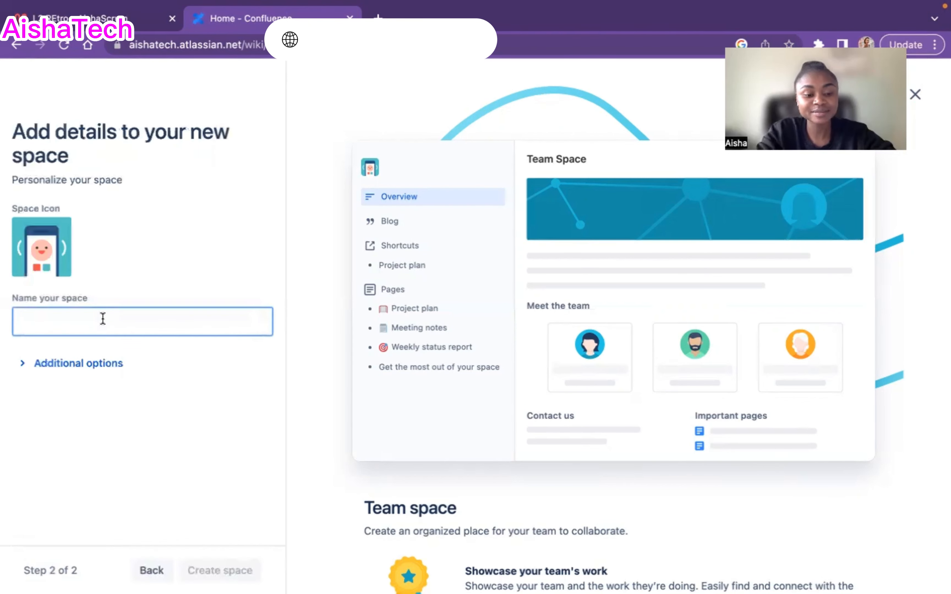
text(Ais)
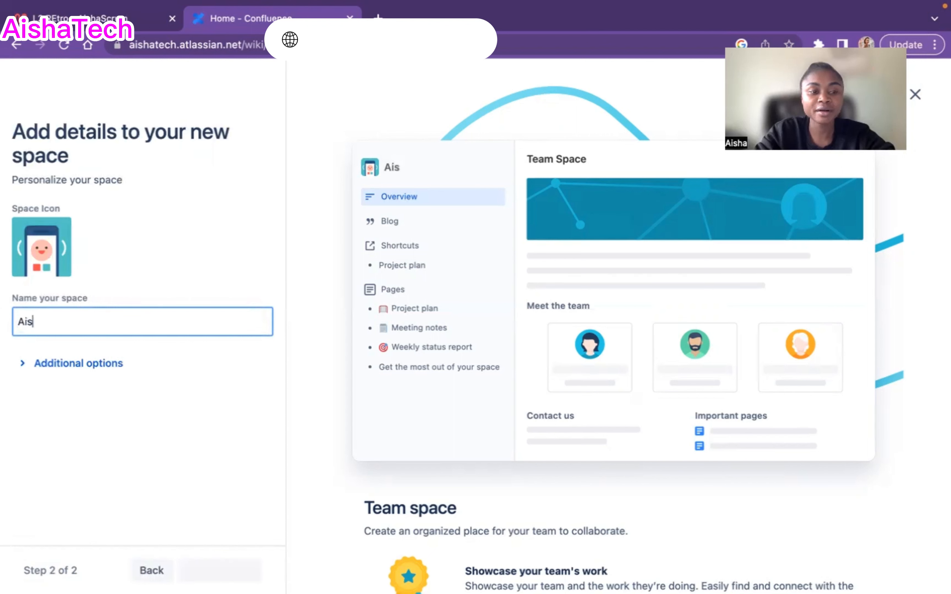
text(haScr)
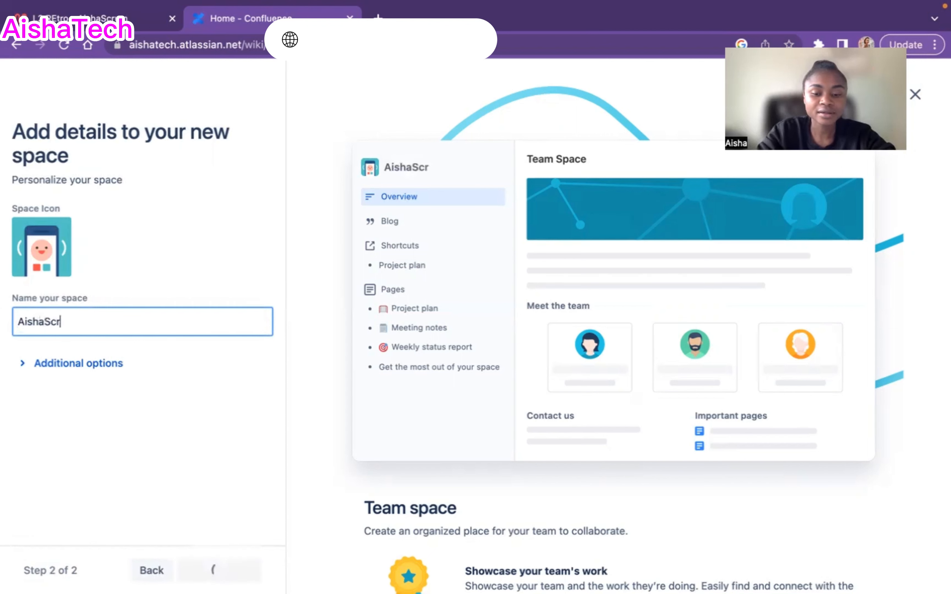
text(um)
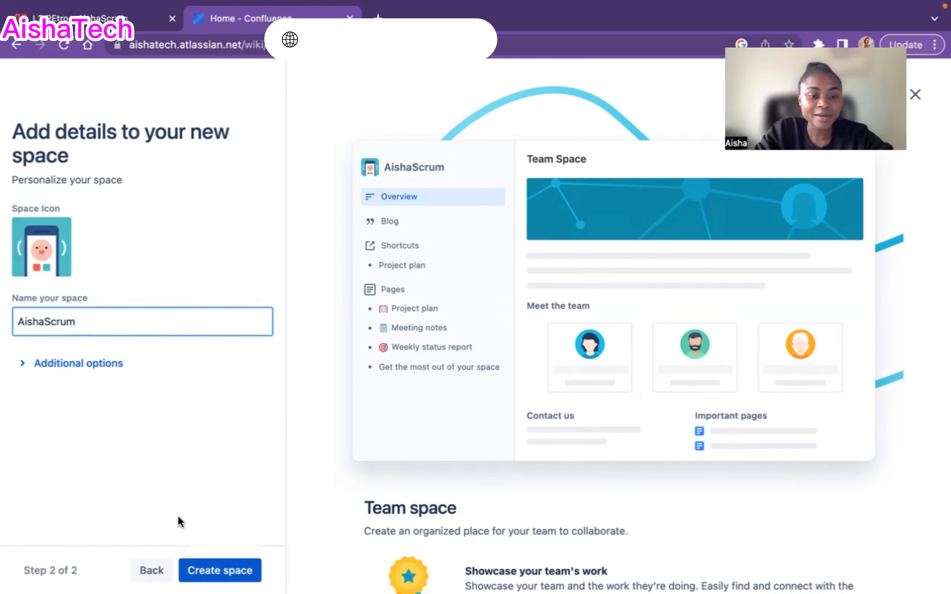
click(227, 572)
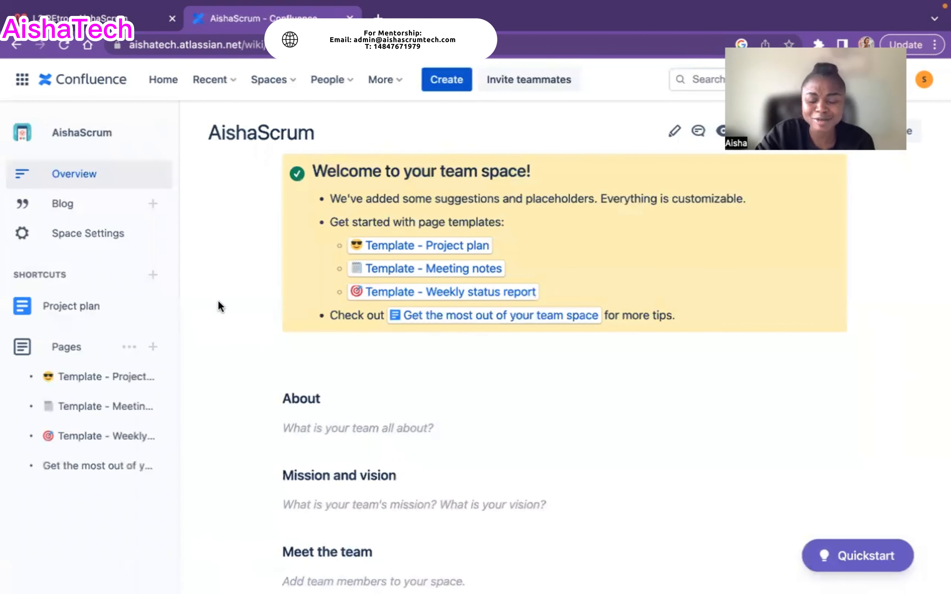
Scroll through the AishaScrum Overview to review the welcome panel and empty About, Mission and team sections
scroll(85, 344, down, 5)
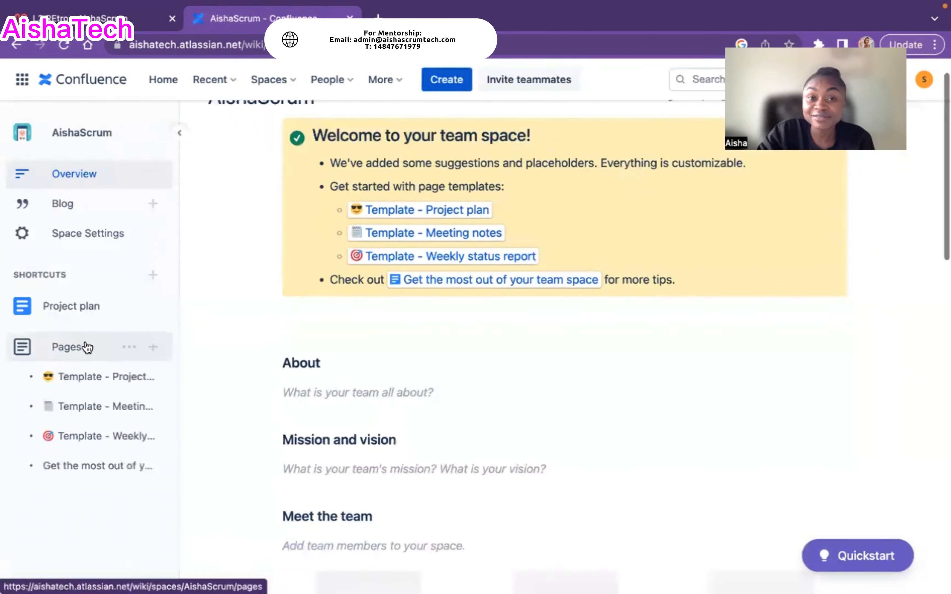
scroll(230, 241, up, 2)
scroll(229, 241, up, 3)
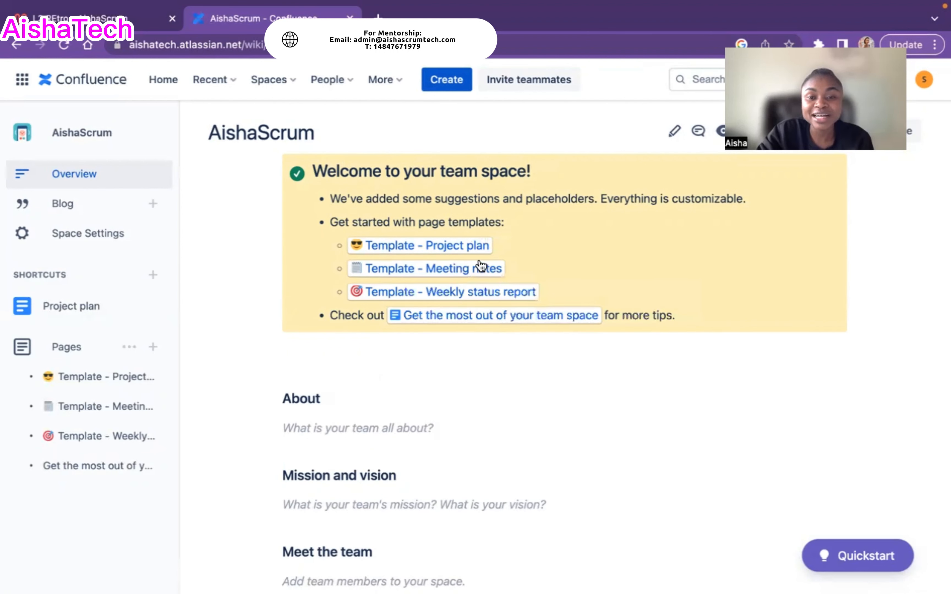
mouse_move(512, 285)
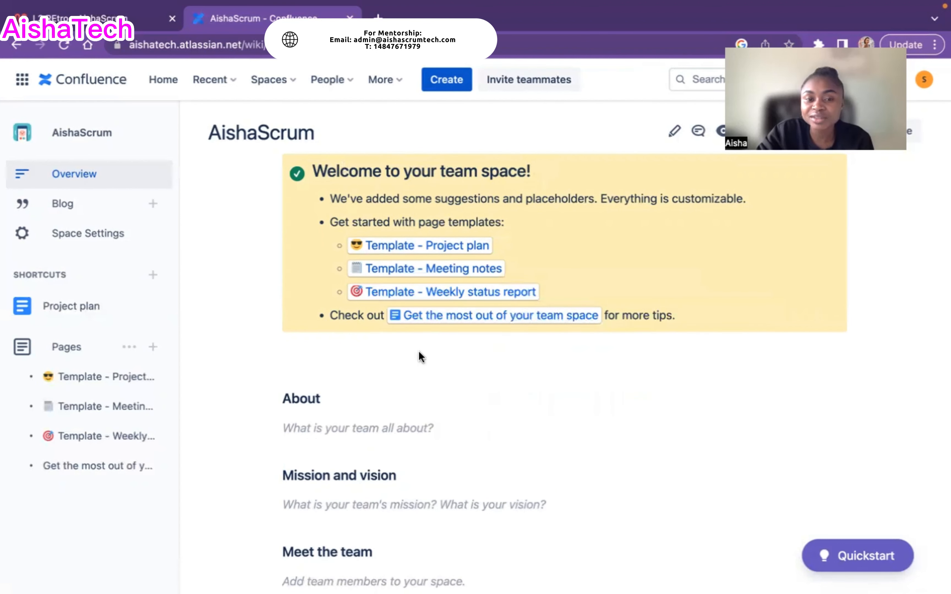
mouse_move(492, 319)
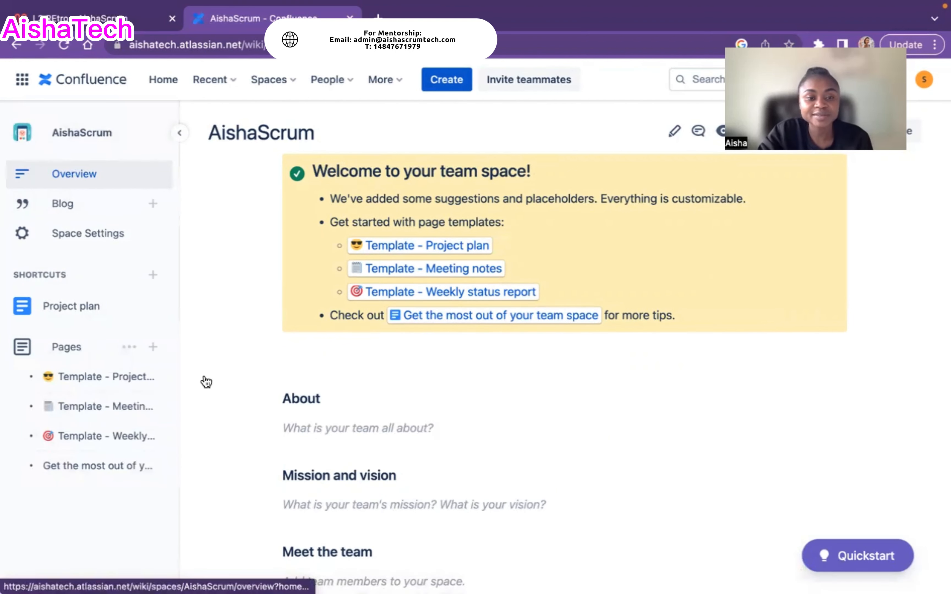
scroll(513, 430, down, 2)
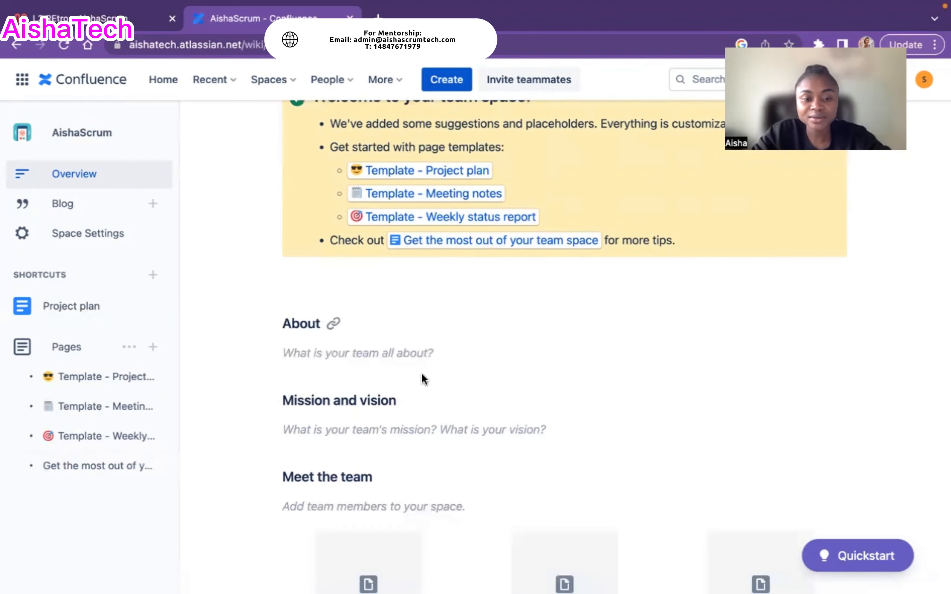
scroll(377, 467, down, 1)
scroll(587, 308, up, 3)
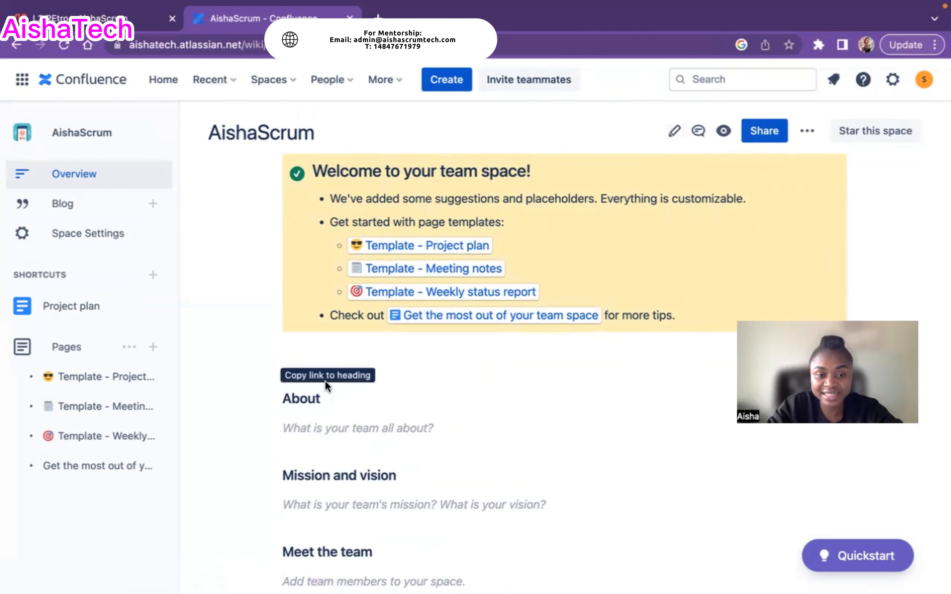
scroll(332, 504, down, 5)
scroll(332, 503, up, 5)
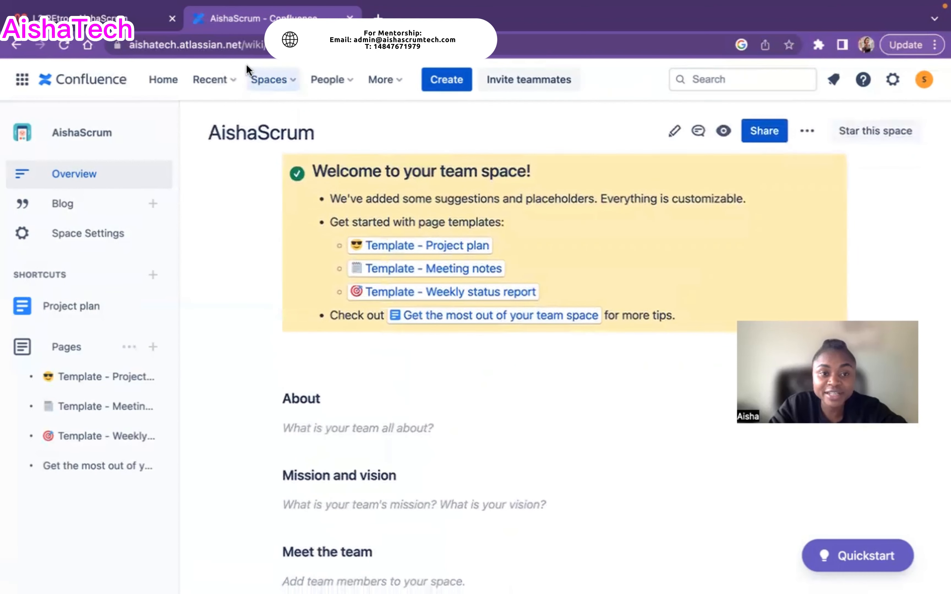
scroll(294, 315, down, 3)
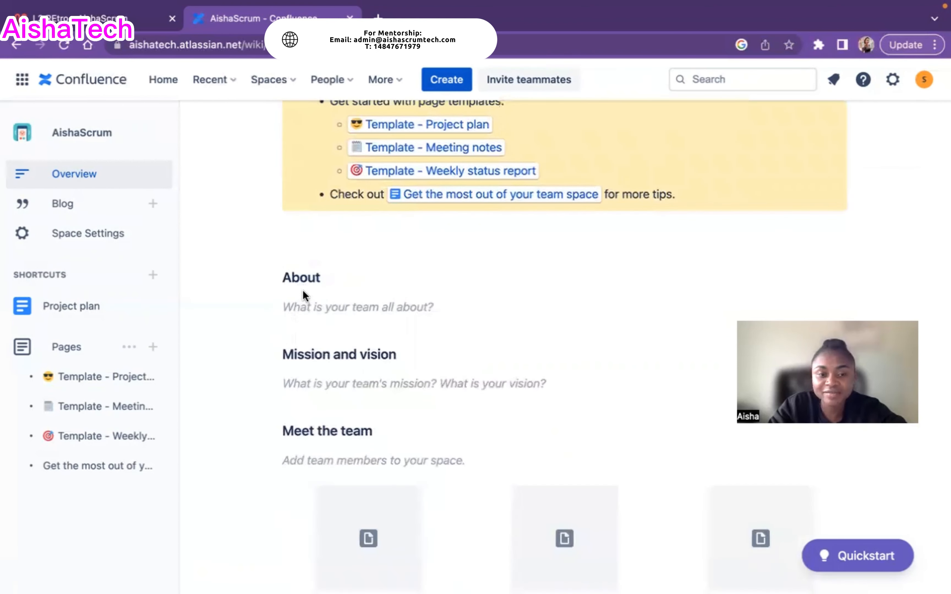
scroll(337, 293, down, 2)
scroll(364, 282, down, 1)
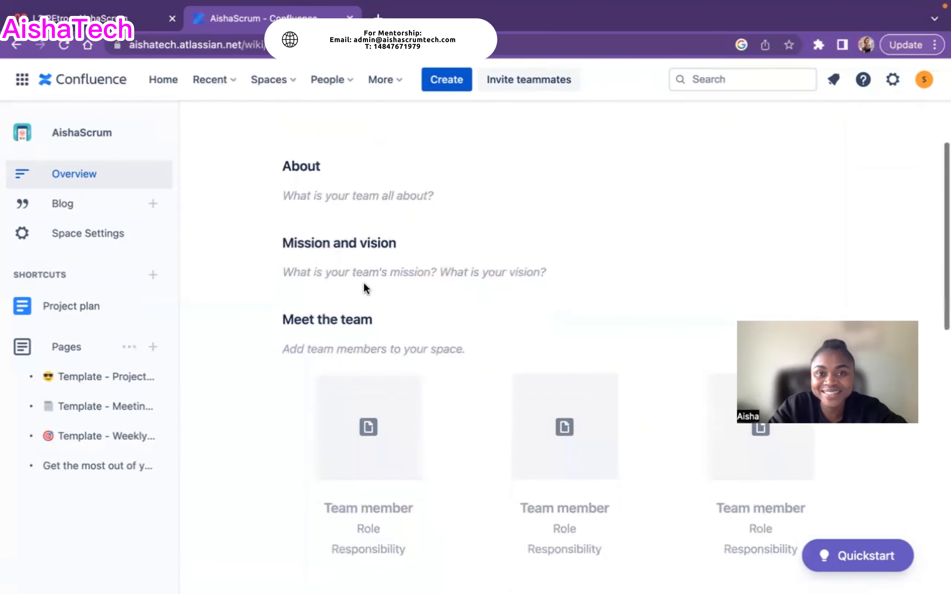
scroll(363, 282, down, 1)
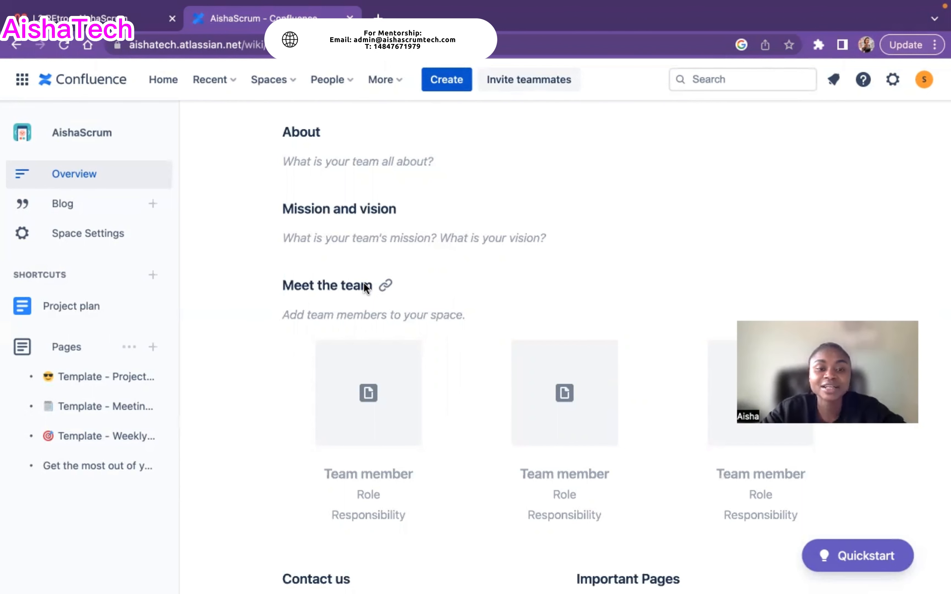
scroll(363, 282, up, 6)
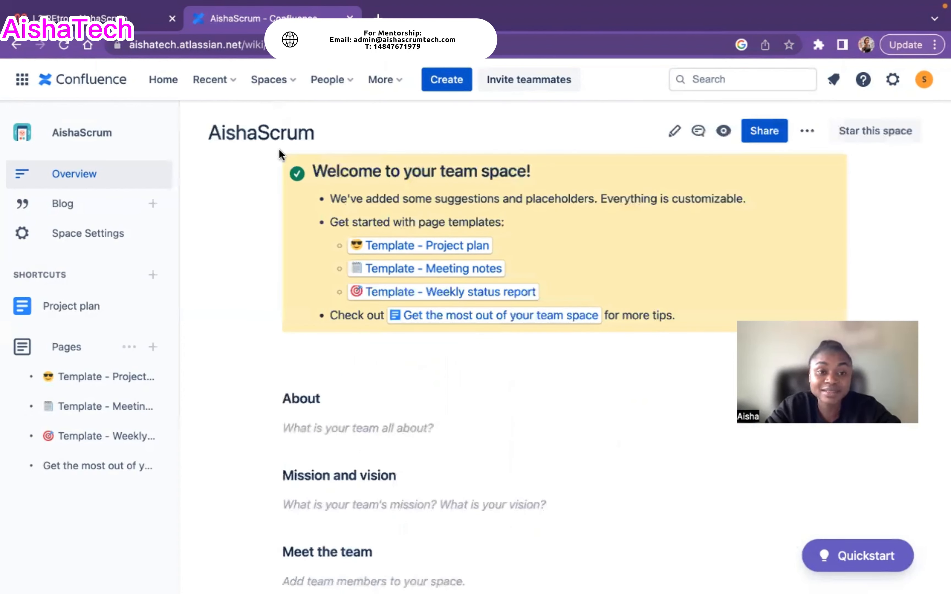
scroll(271, 392, down, 4)
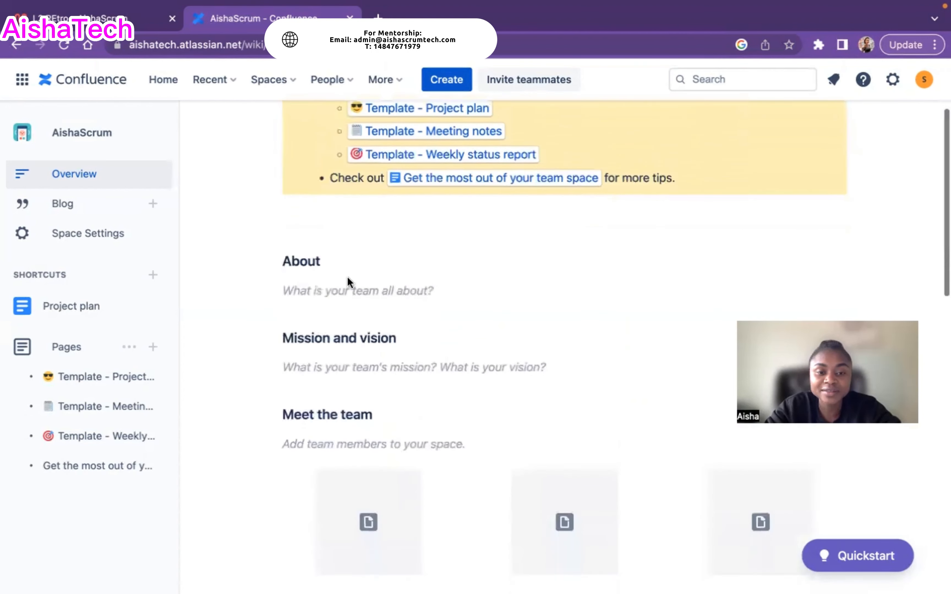
scroll(510, 280, up, 1)
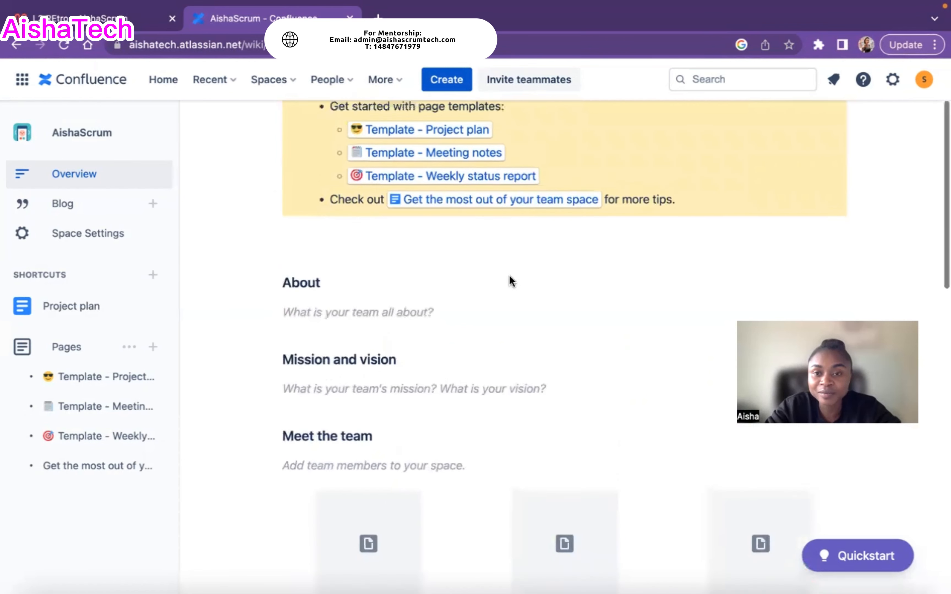
scroll(508, 276, up, 3)
scroll(466, 413, down, 3)
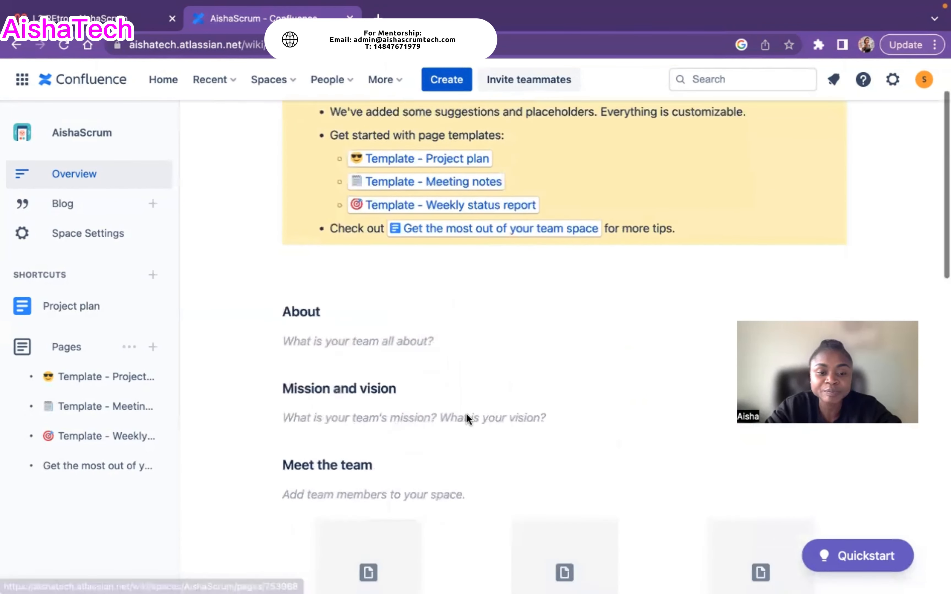
scroll(417, 361, down, 3)
scroll(444, 354, down, 5)
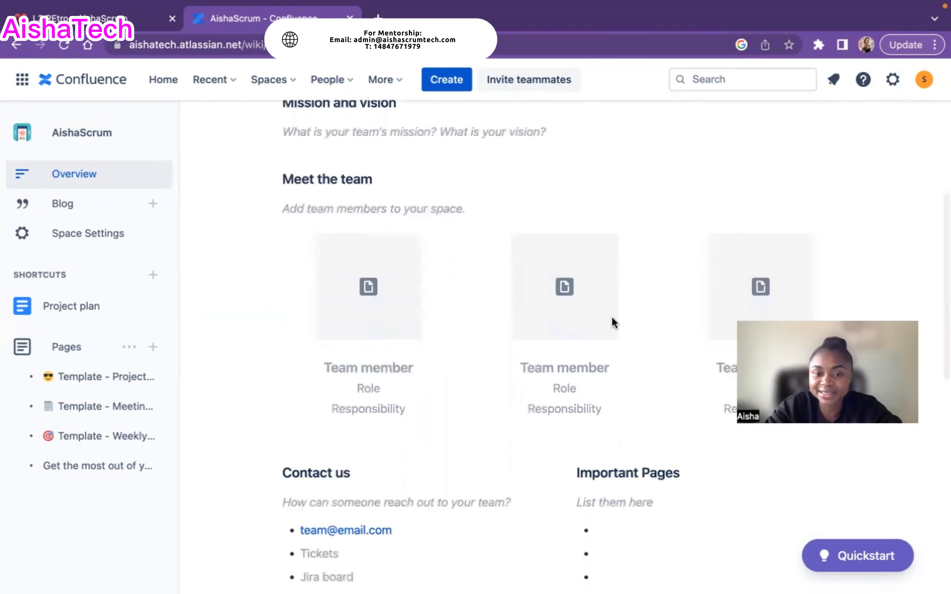
scroll(263, 410, down, 6)
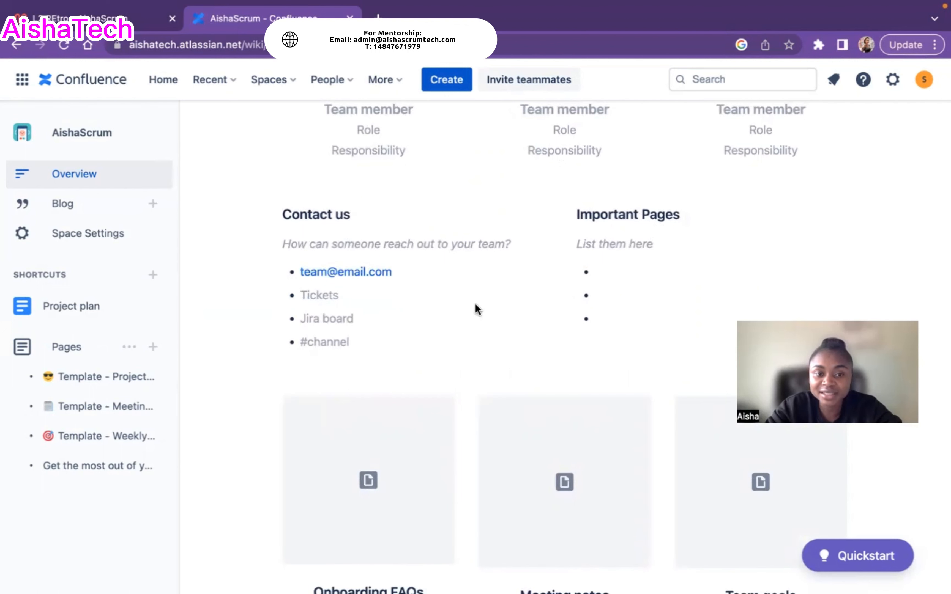
scroll(465, 302, down, 1)
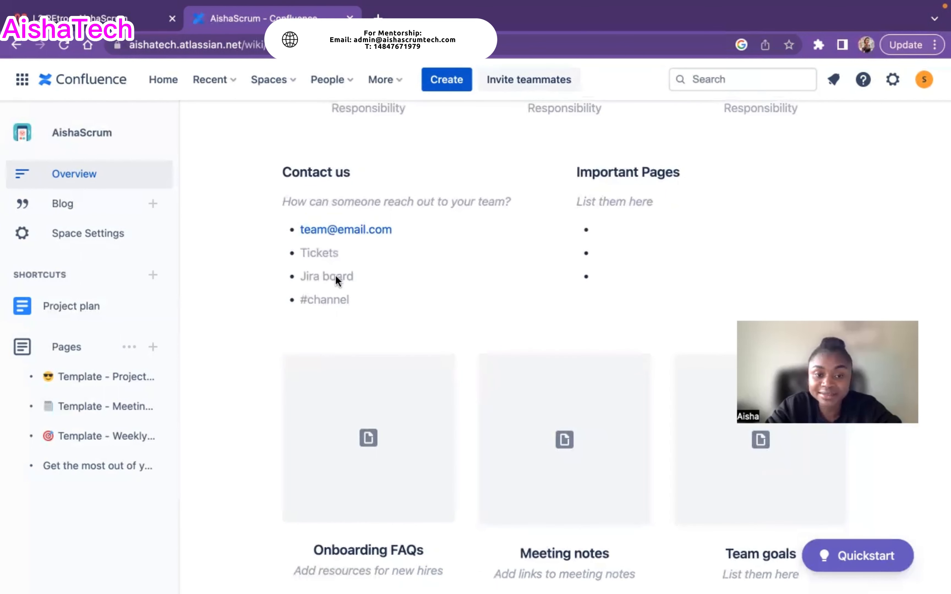
scroll(361, 204, down, 3)
scroll(397, 386, down, 4)
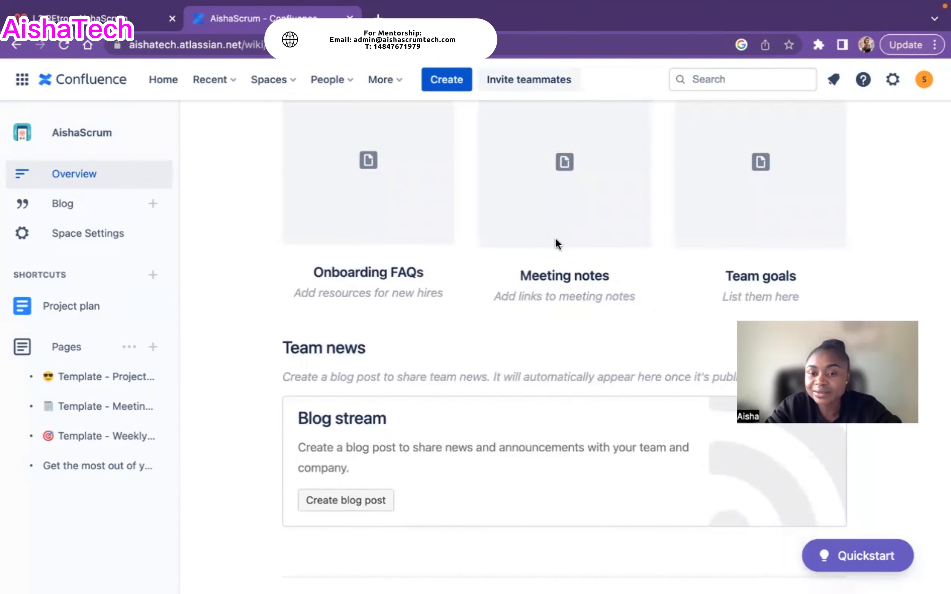
scroll(601, 313, down, 1)
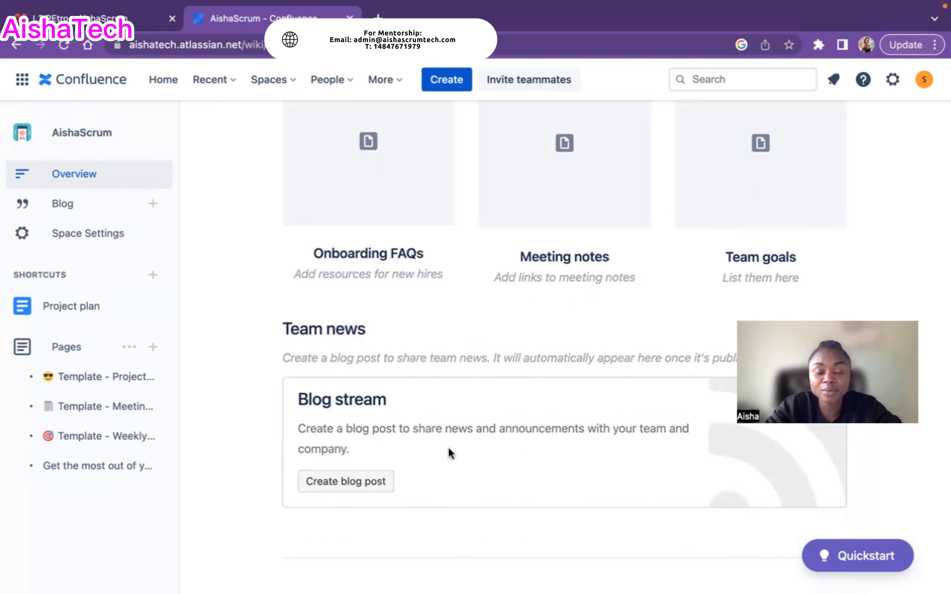
scroll(448, 447, up, 4)
scroll(448, 447, up, 20)
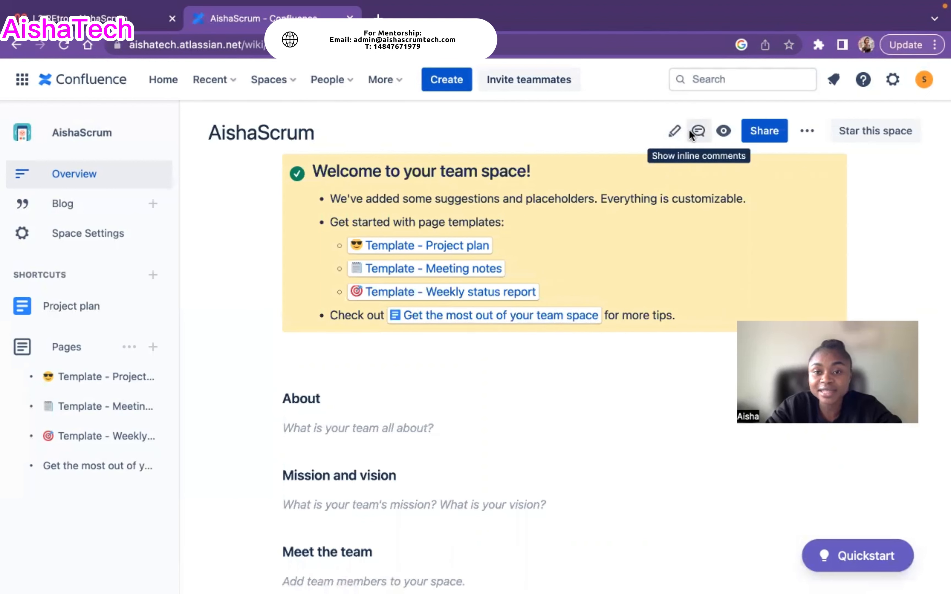
Turn on Watch all content in this space and review its single watcher
click(719, 130)
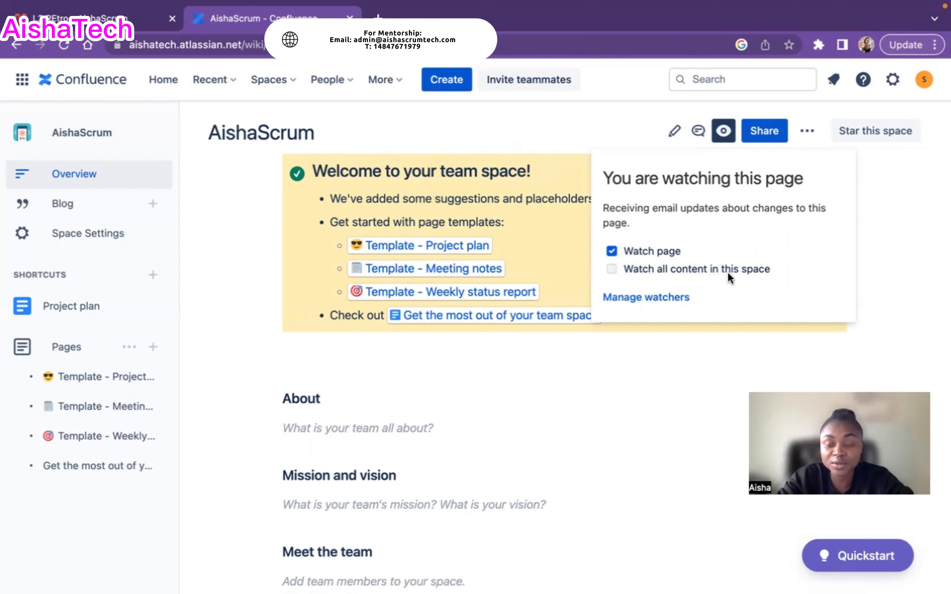
click(612, 269)
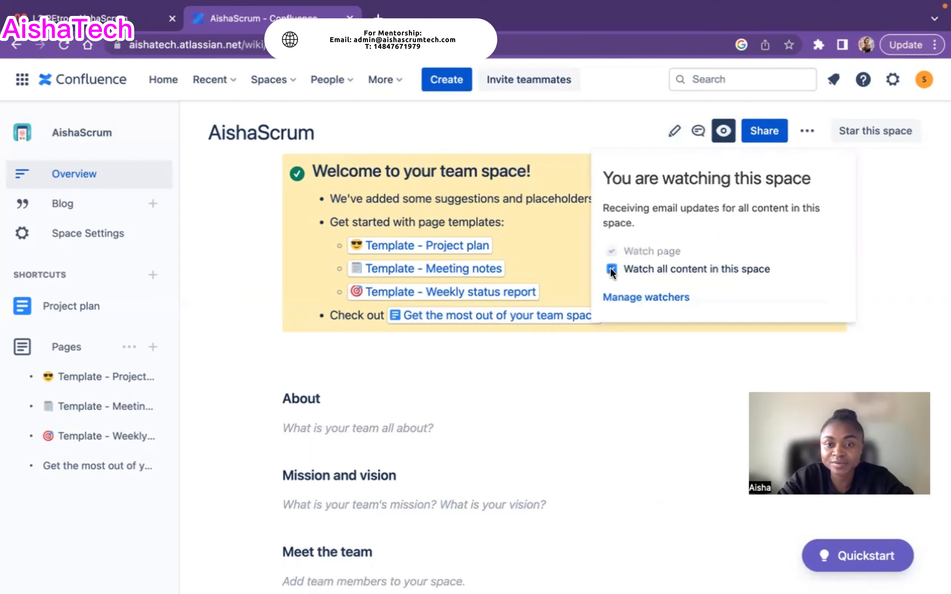
click(644, 297)
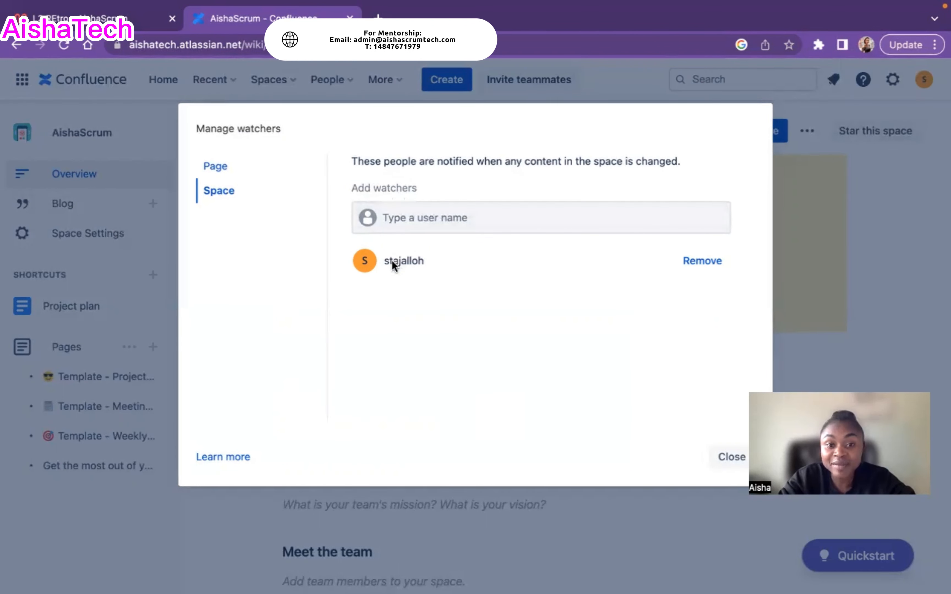
click(420, 221)
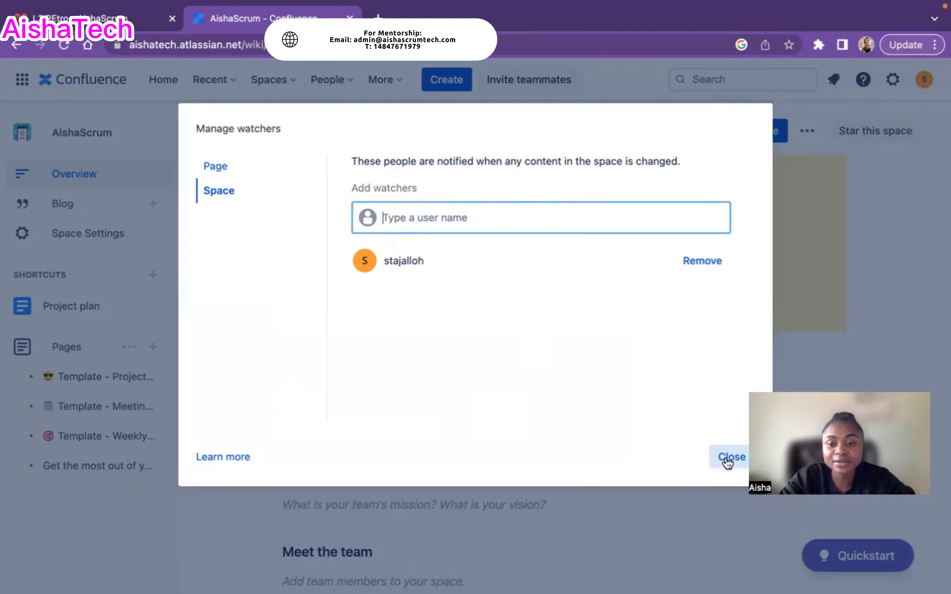
click(726, 457)
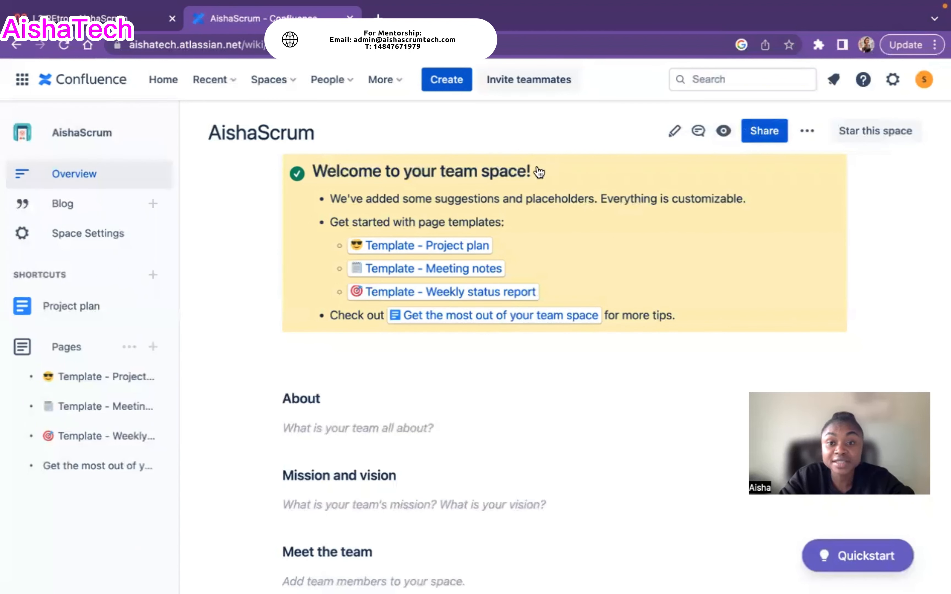
Add a typed e-mail address and a suggested teammate as share recipients
click(766, 133)
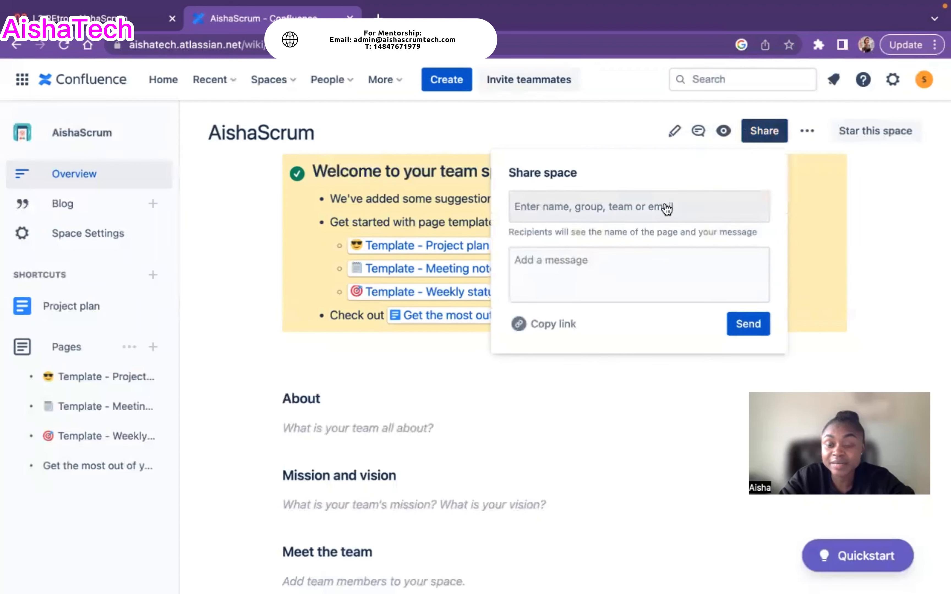
click(598, 208)
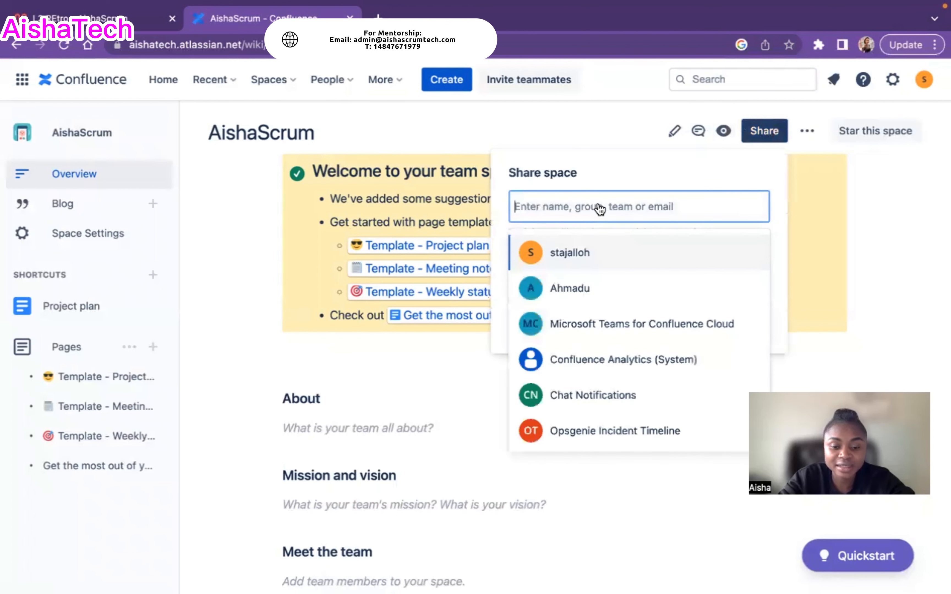
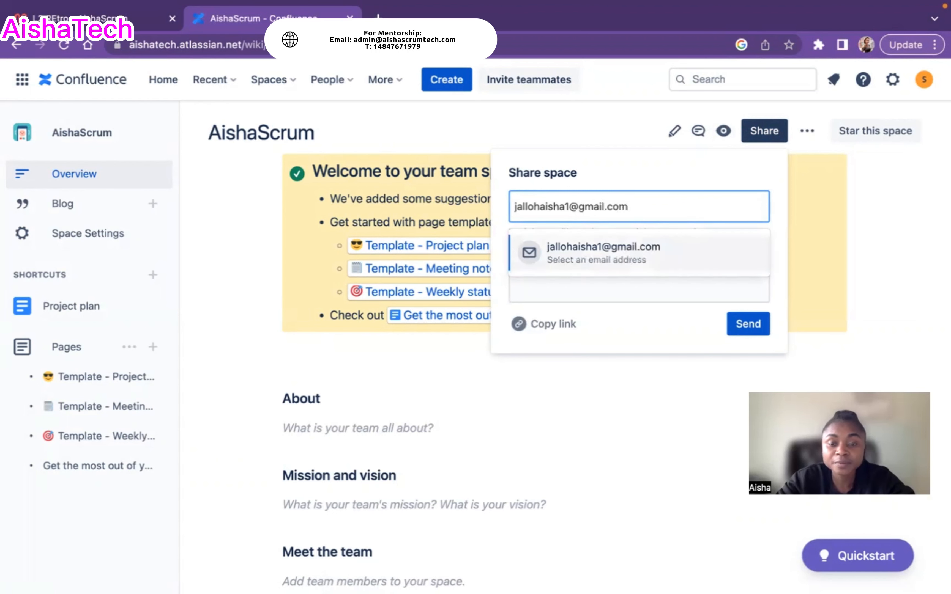
click(658, 259)
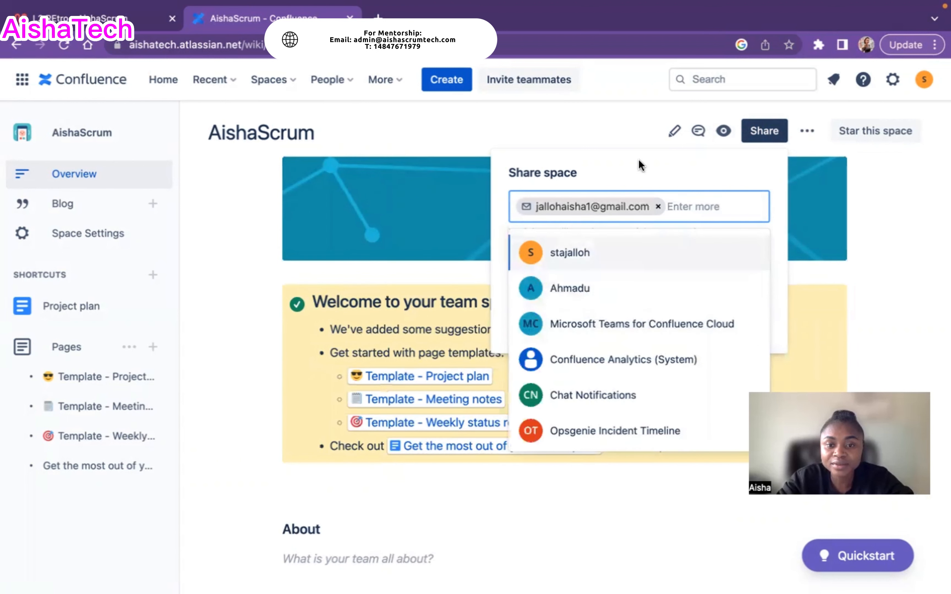
click(589, 290)
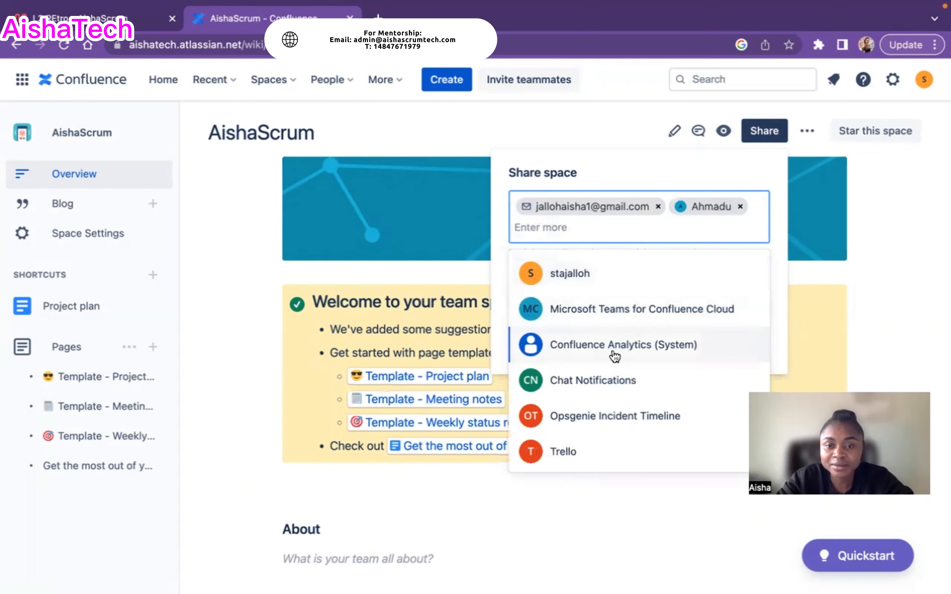
click(602, 153)
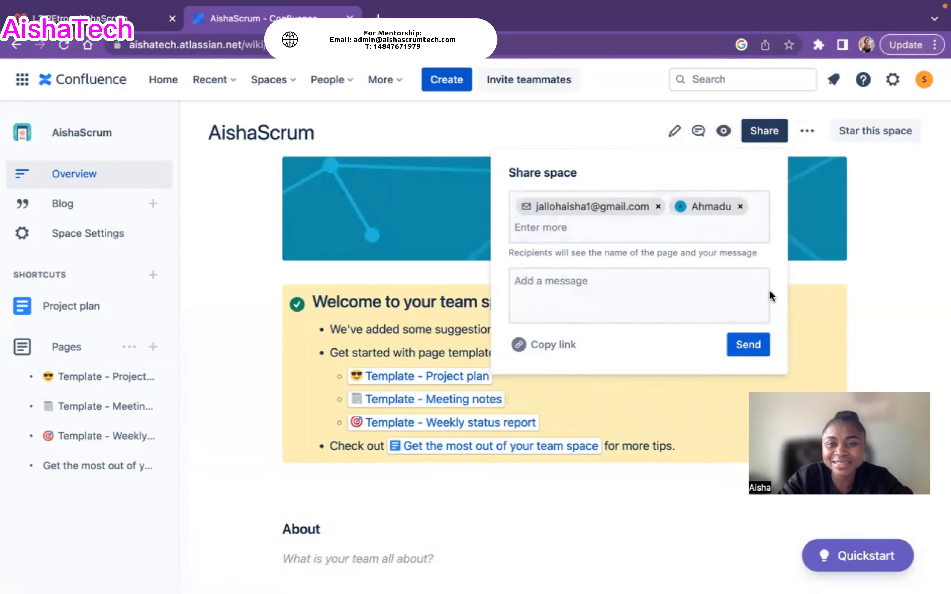
Drop the failed e-mail recipient and send the share with the message 'Hello'
click(748, 346)
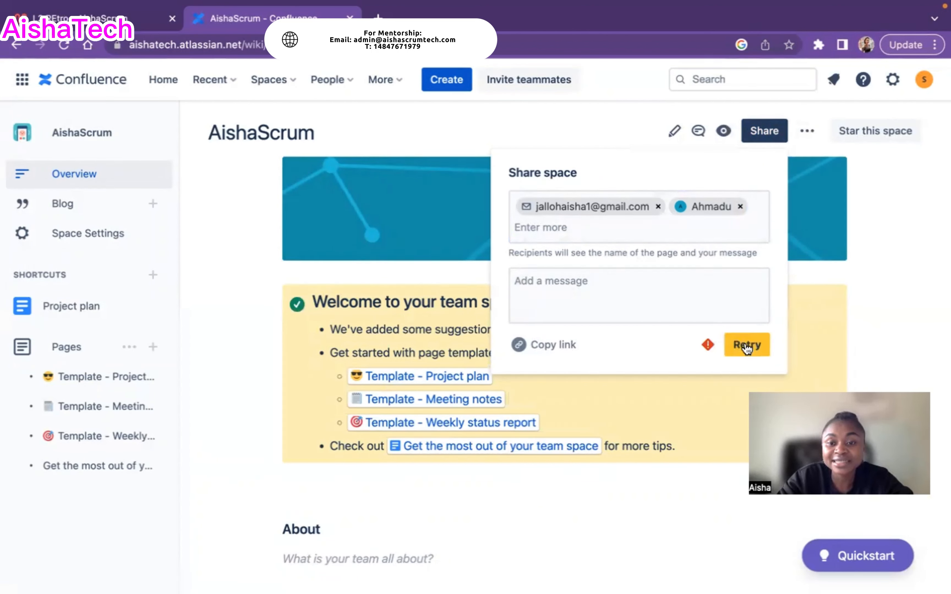
click(658, 207)
click(657, 169)
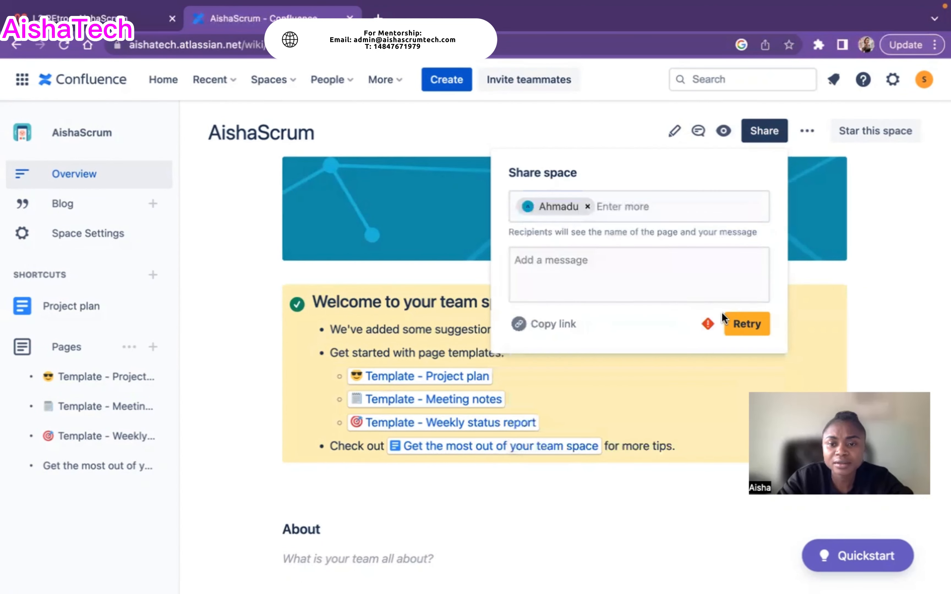
click(599, 257)
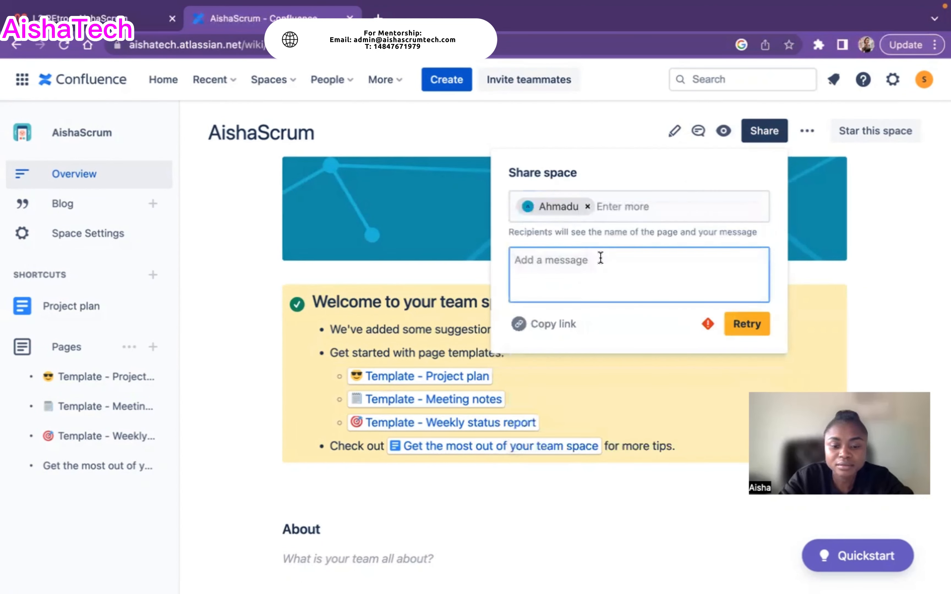
text(Hello)
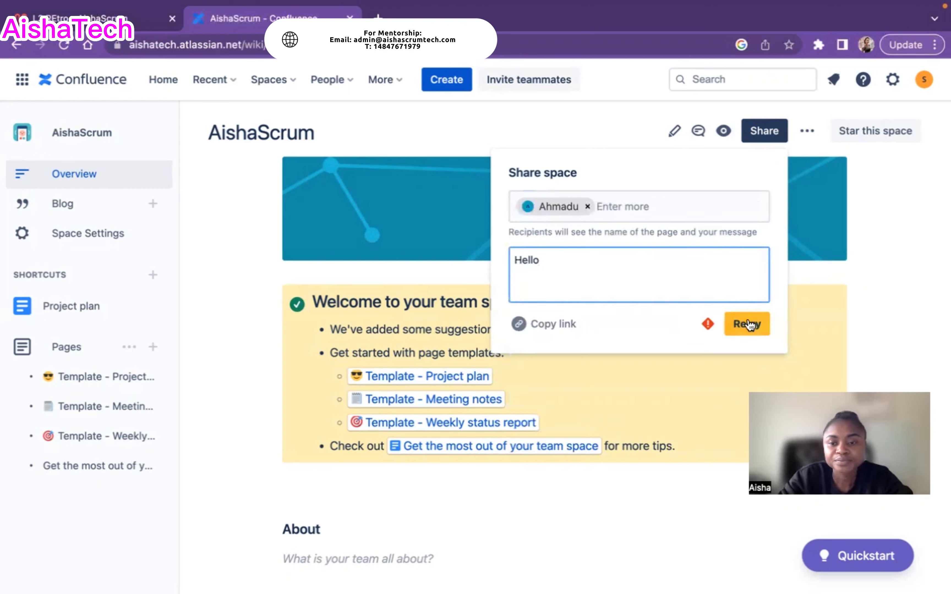
click(748, 326)
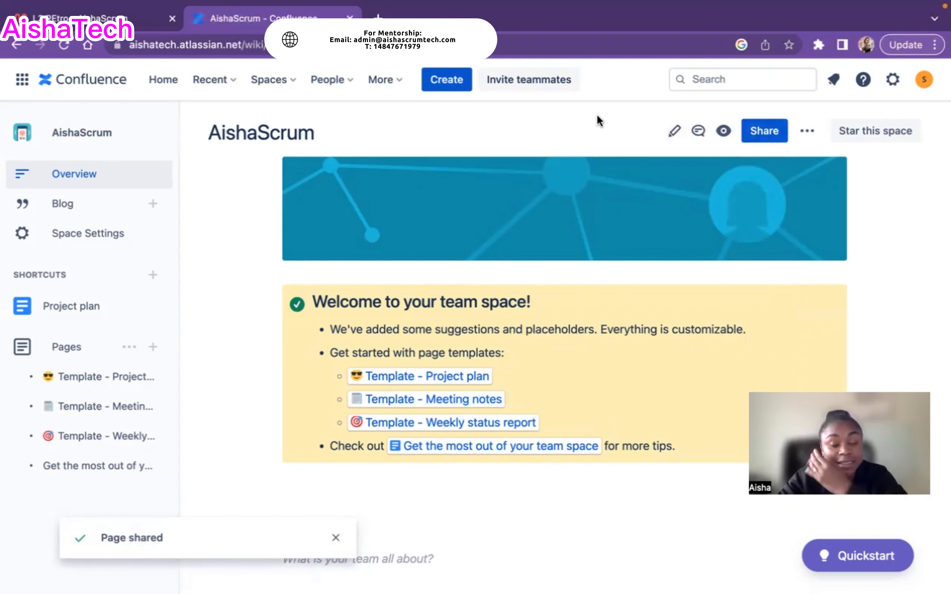
Choose Restrictions from the More actions menu, revealing the content-restrictions upgrade prompt
click(808, 134)
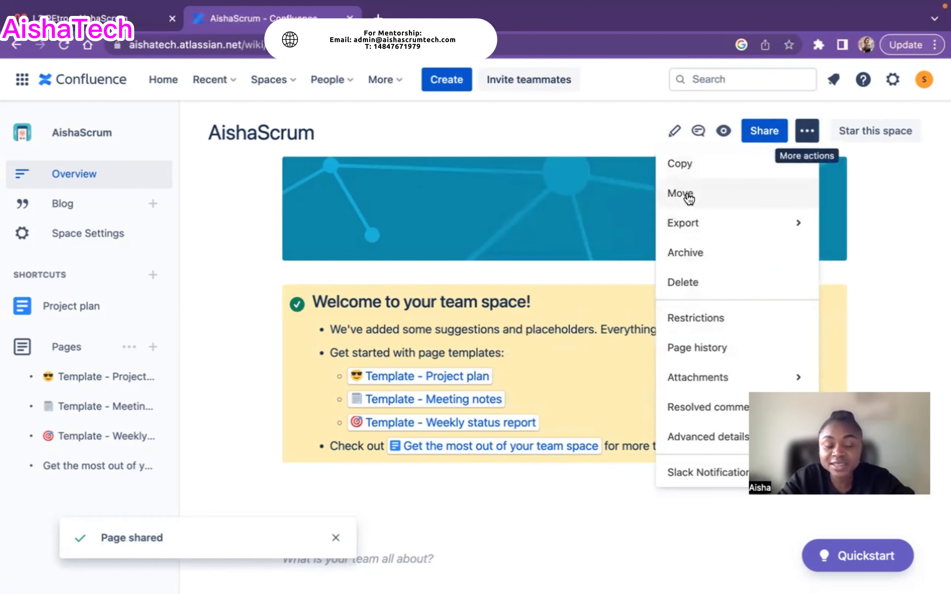
mouse_move(745, 233)
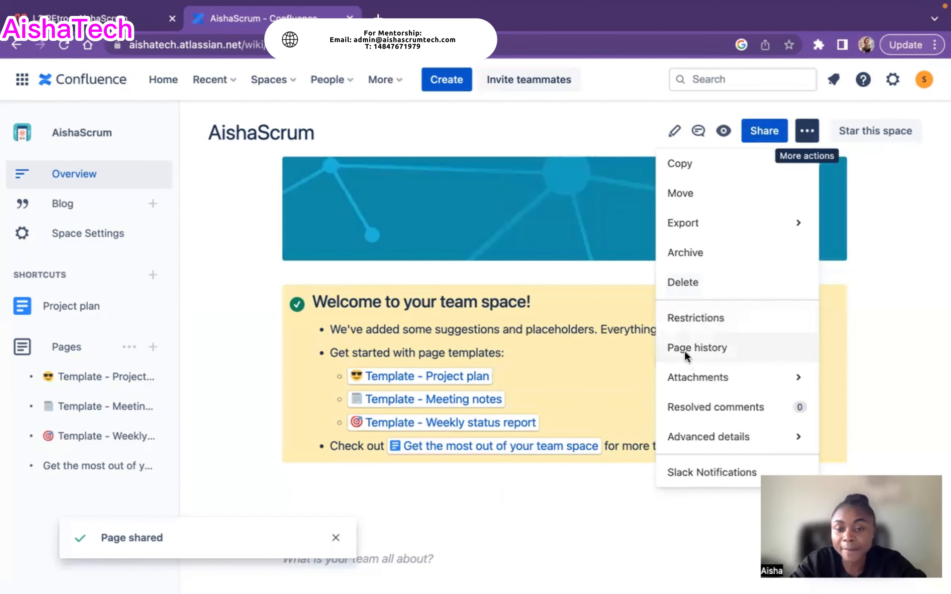
mouse_move(689, 380)
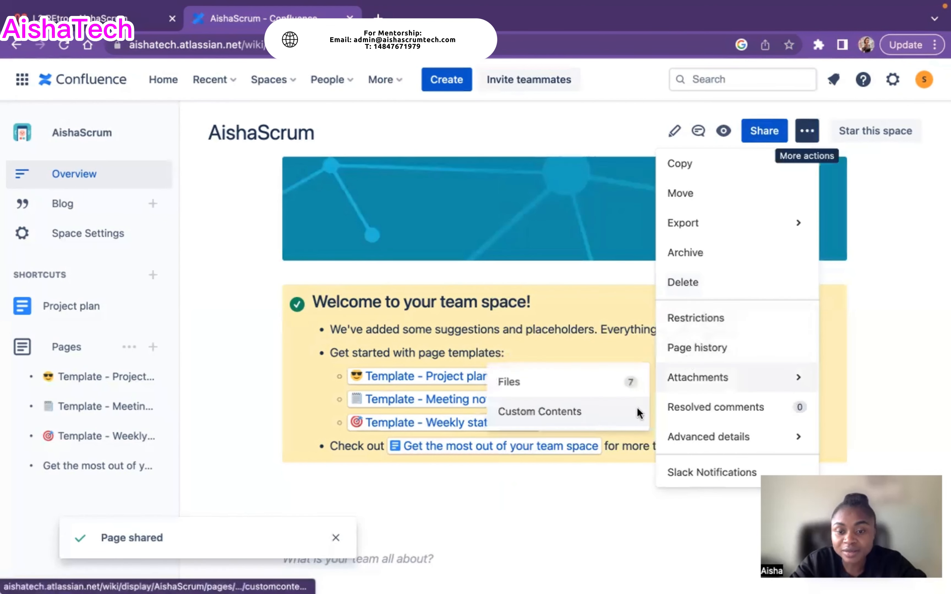
mouse_move(750, 434)
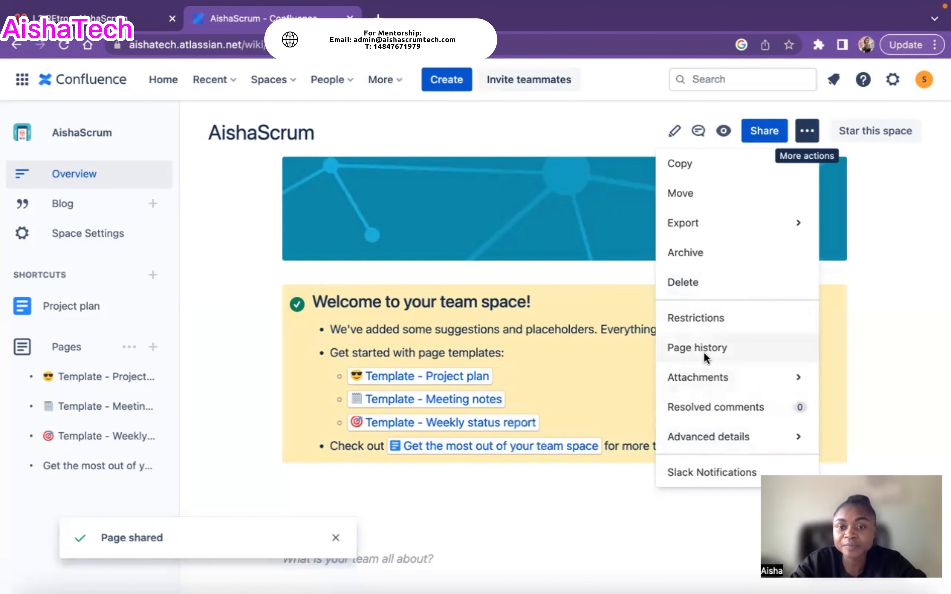
click(706, 321)
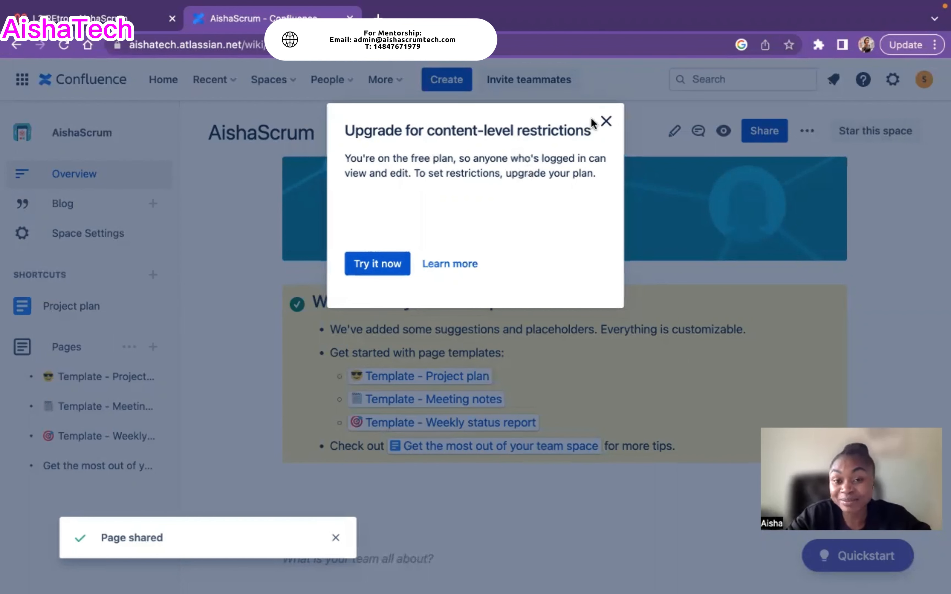
Close the restrictions upgrade prompt, then star AishaScrum with Star this space
click(606, 121)
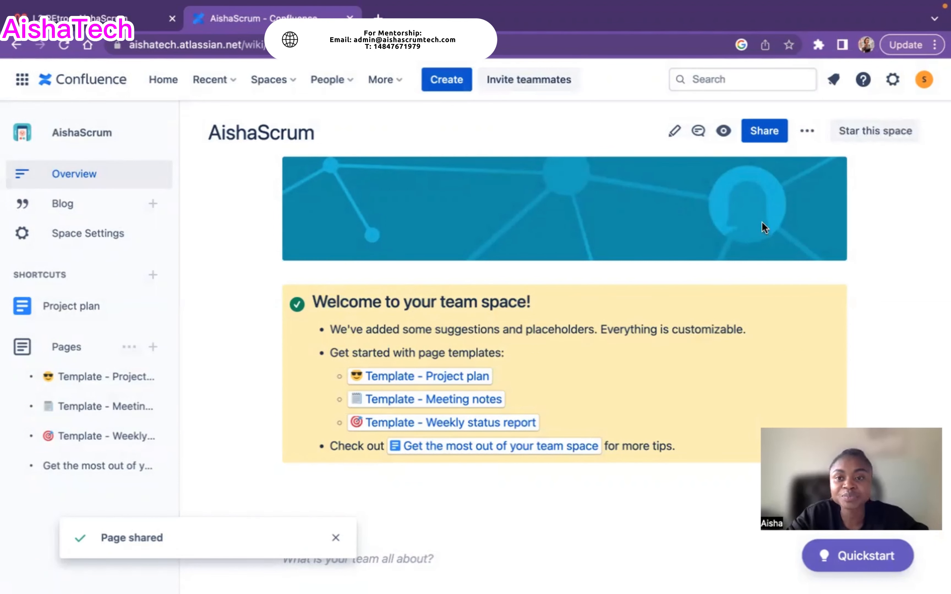
click(877, 135)
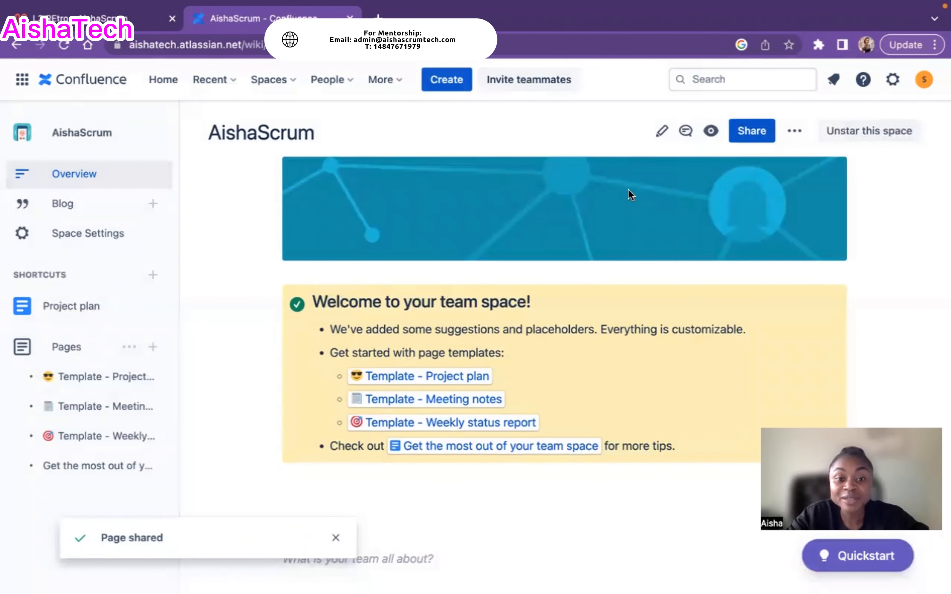
click(661, 133)
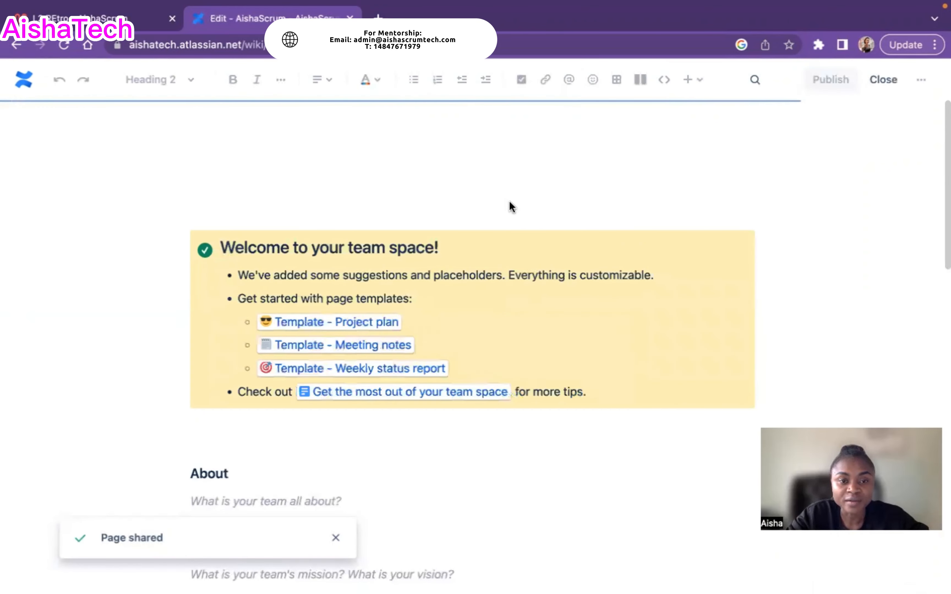
scroll(808, 262, down, 2)
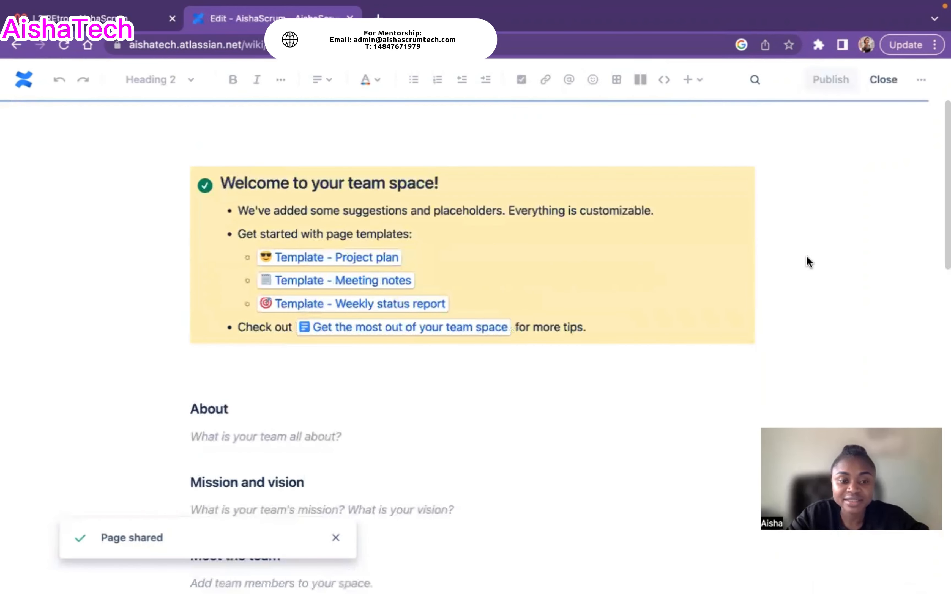
scroll(593, 418, down, 2)
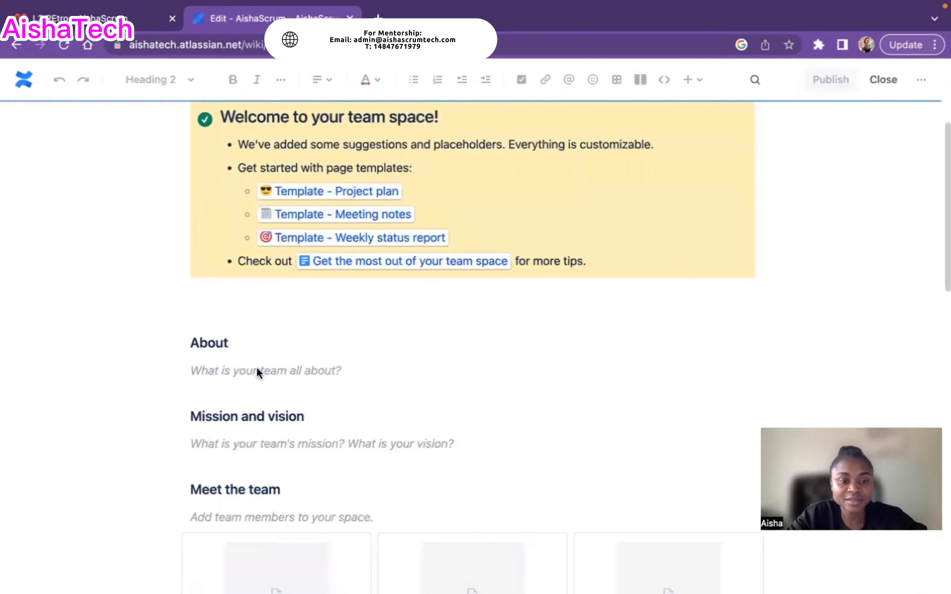
click(240, 370)
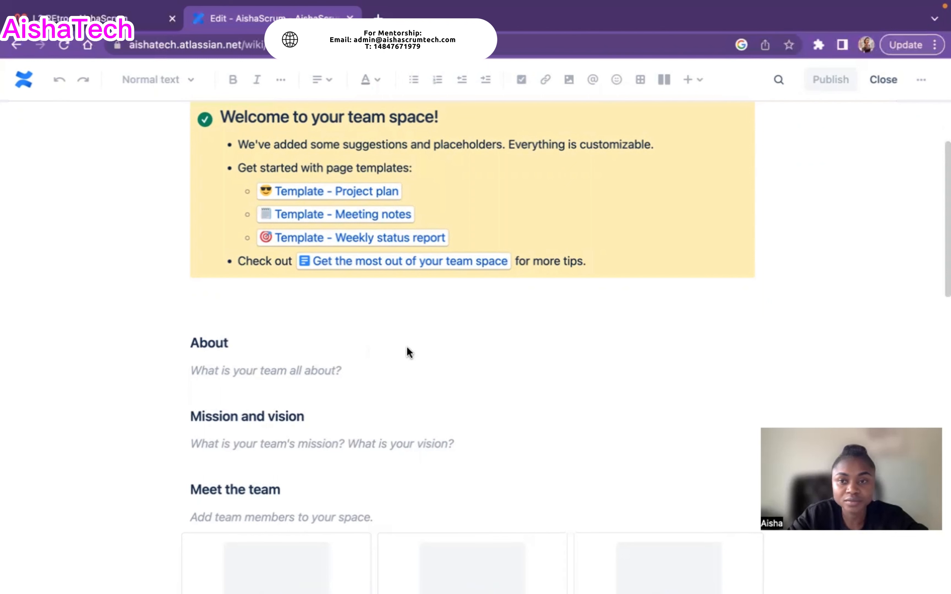
scroll(501, 341, down, 3)
scroll(503, 342, down, 8)
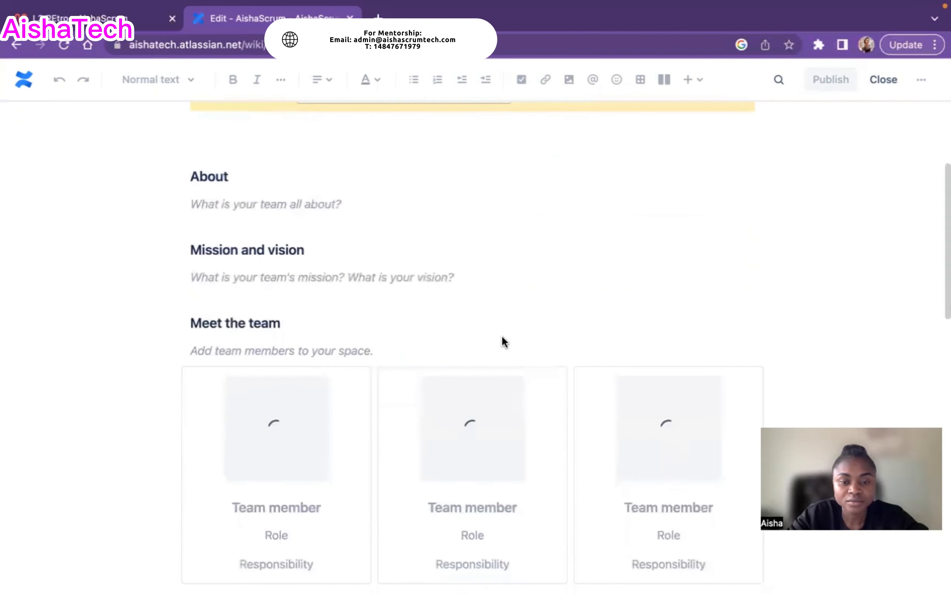
scroll(504, 342, down, 10)
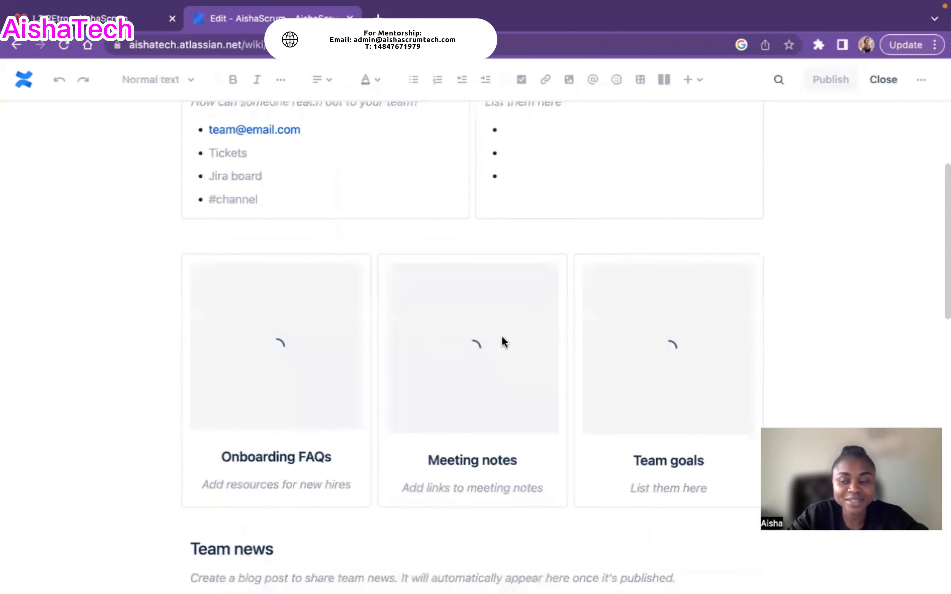
scroll(502, 341, down, 2)
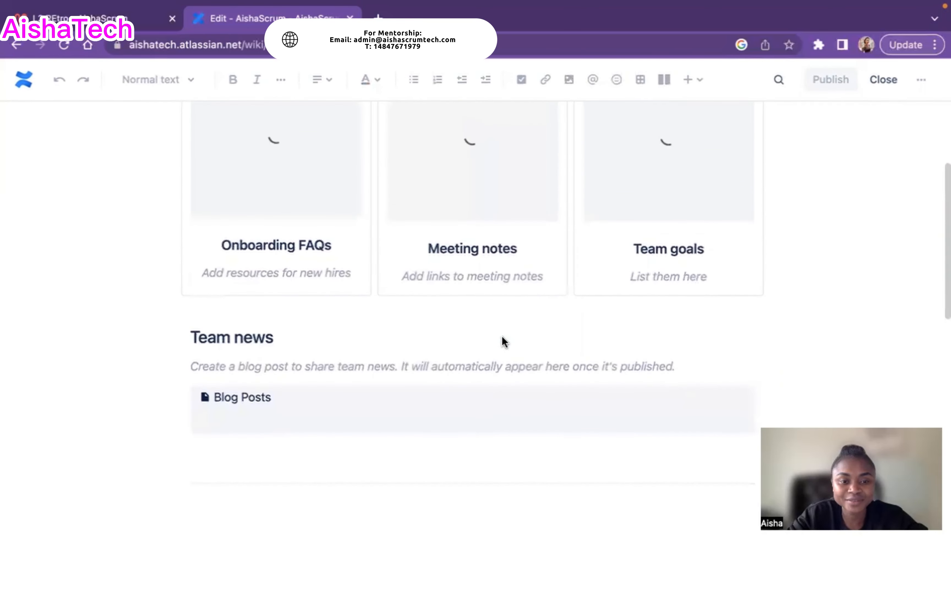
click(502, 337)
scroll(503, 337, up, 17)
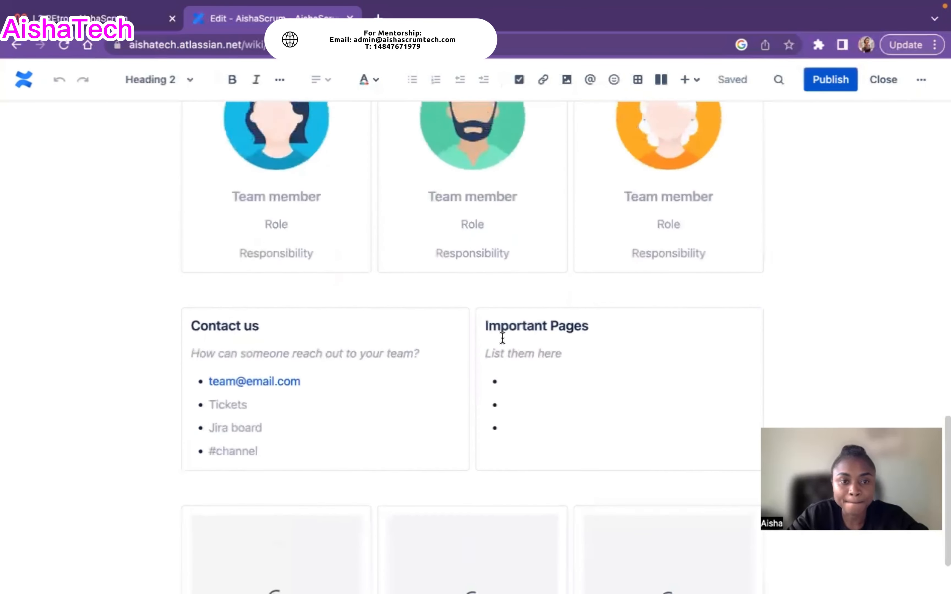
scroll(502, 338, up, 9)
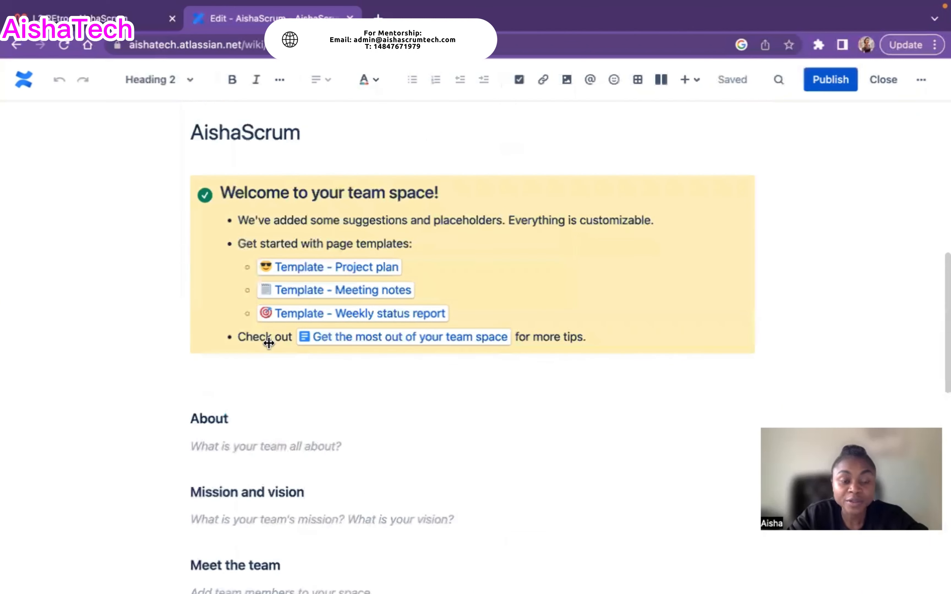
Replace the About placeholder with 'Learn all things Scrum & Agile'
click(232, 448)
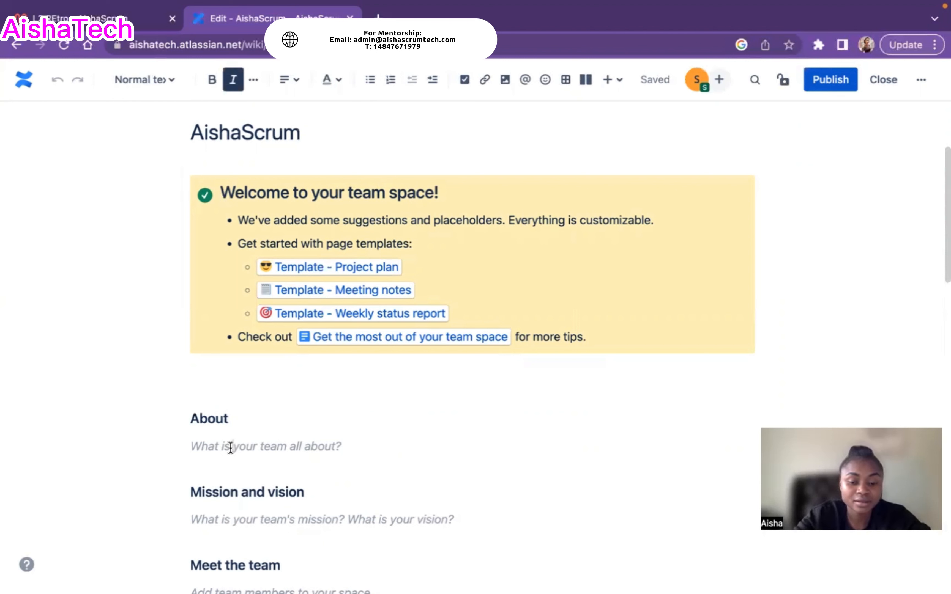
text(Lear)
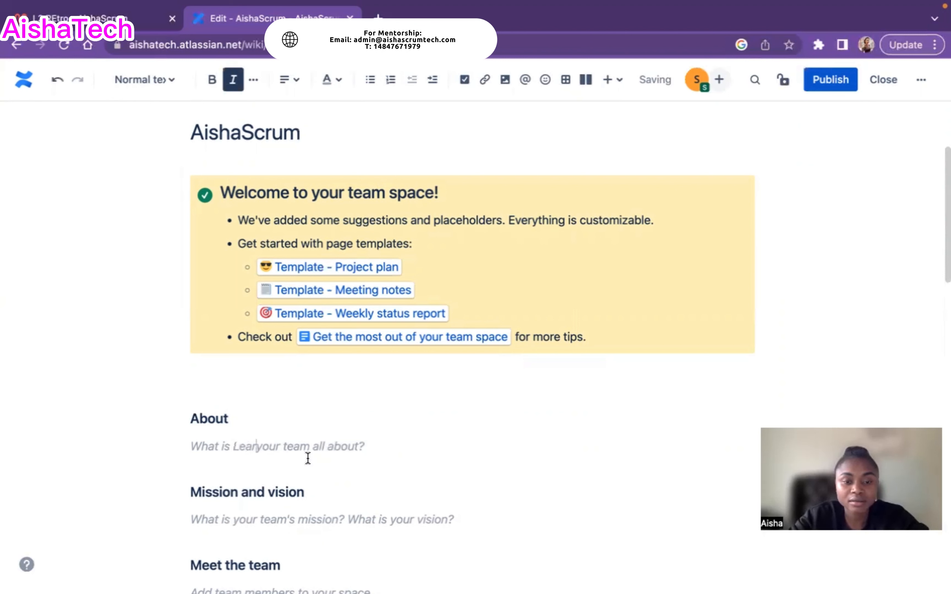
key(BackSpace)
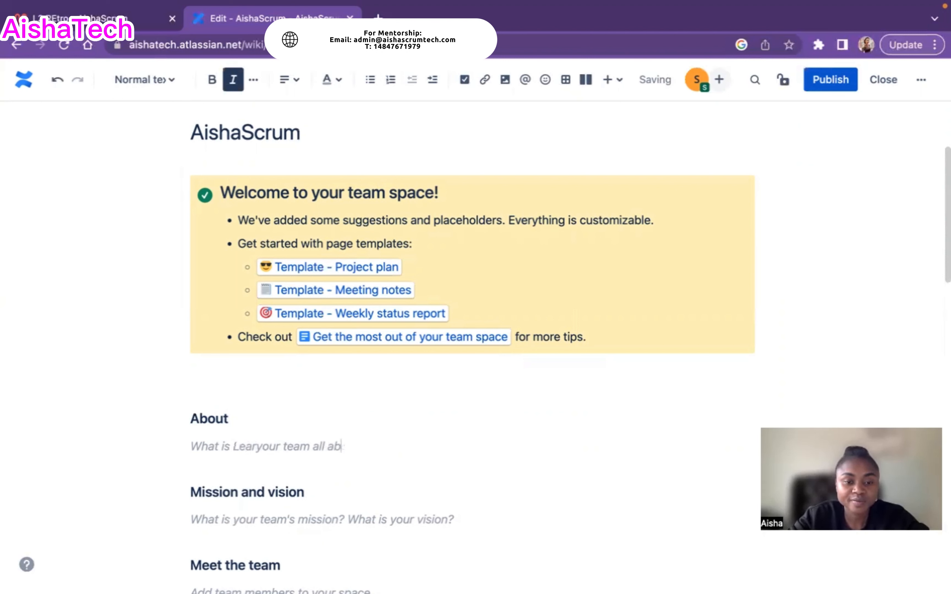
key(BackSpace)
key(BackSpace)
key(BackSpace)
key(BackSpace)
key(BackSpace)
key(BackSpace)
key(BackSpace)
key(BackSpace)
key(BackSpace)
key(BackSpace)
key(BackSpace)
key(BackSpace)
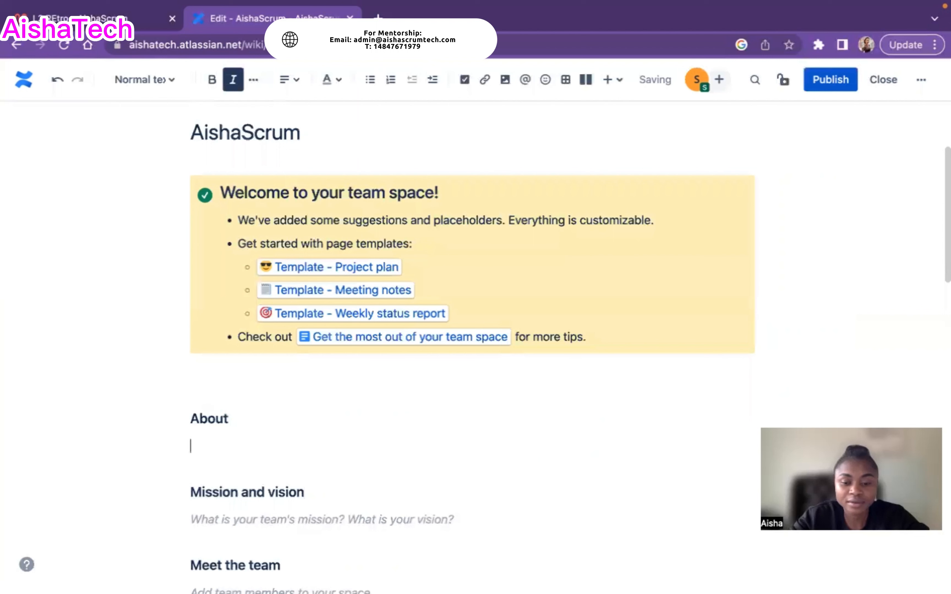
text(Learn)
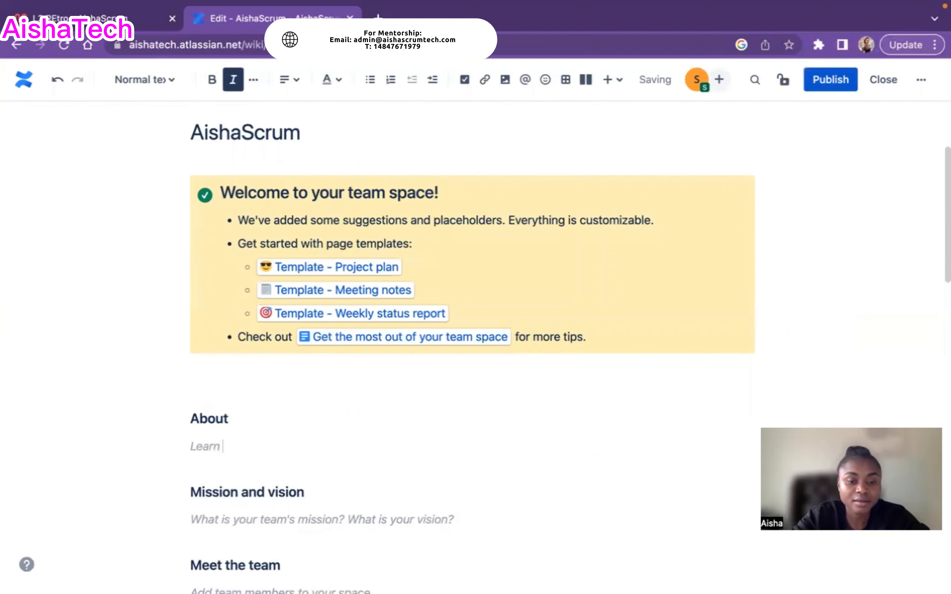
text( all thing)
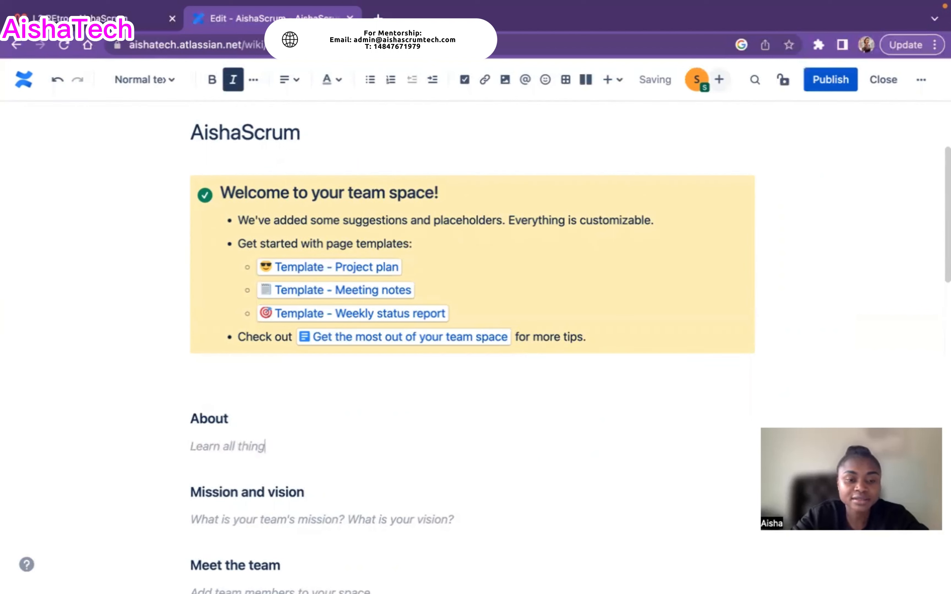
text(s Scrum)
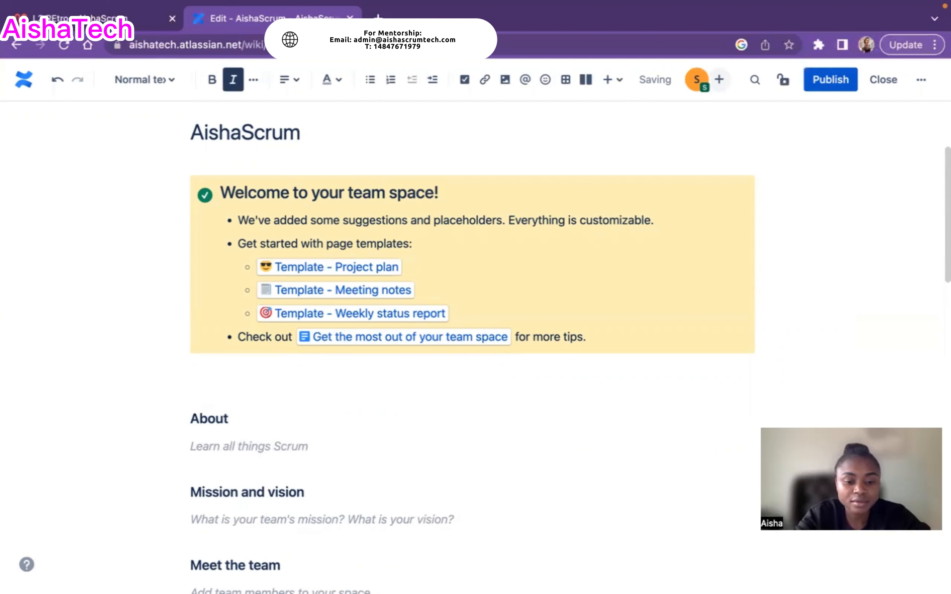
text( & A)
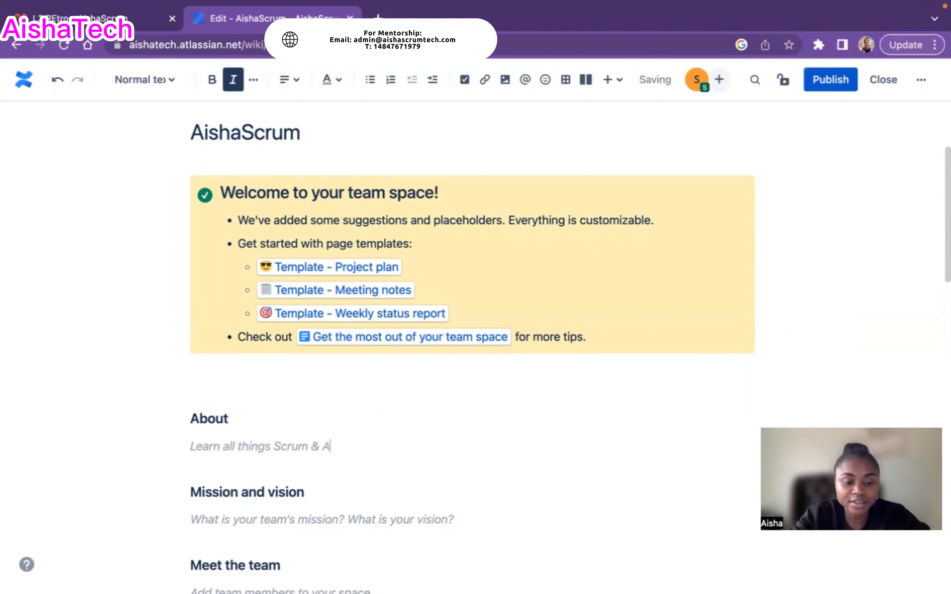
text(gile)
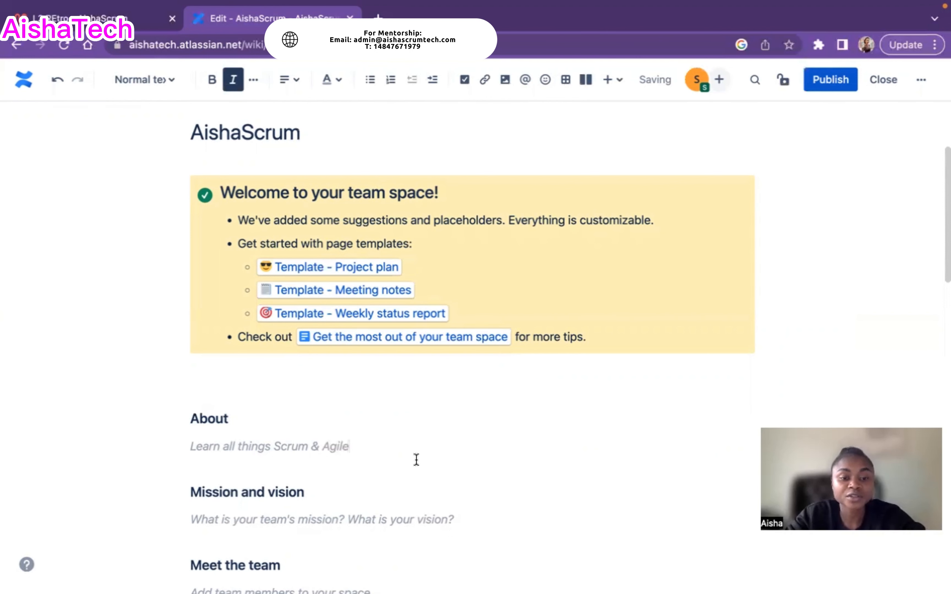
Replace the Mission and vision placeholder with 'Support Agile practitioners on the job'
scroll(411, 454, down, 6)
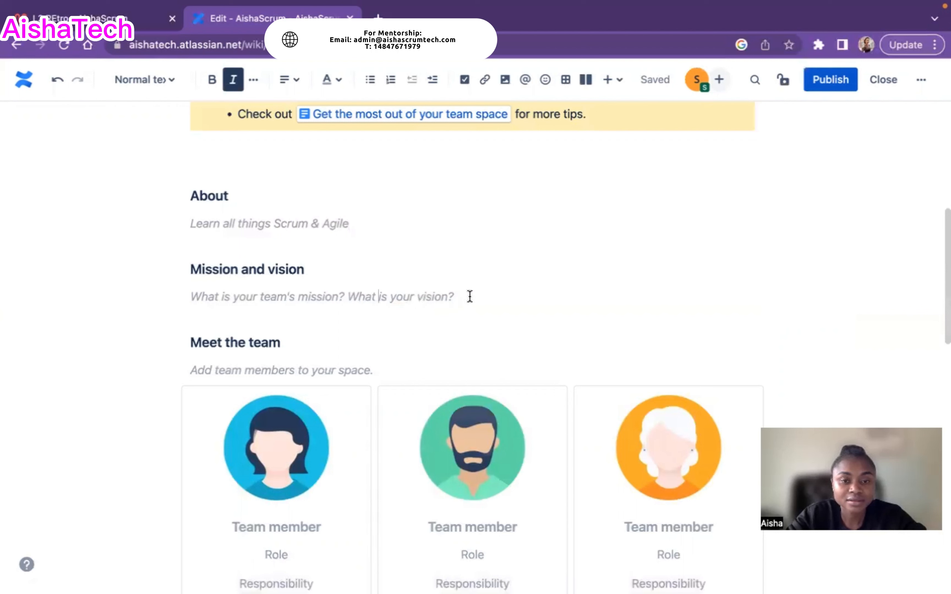
key(BackSpace)
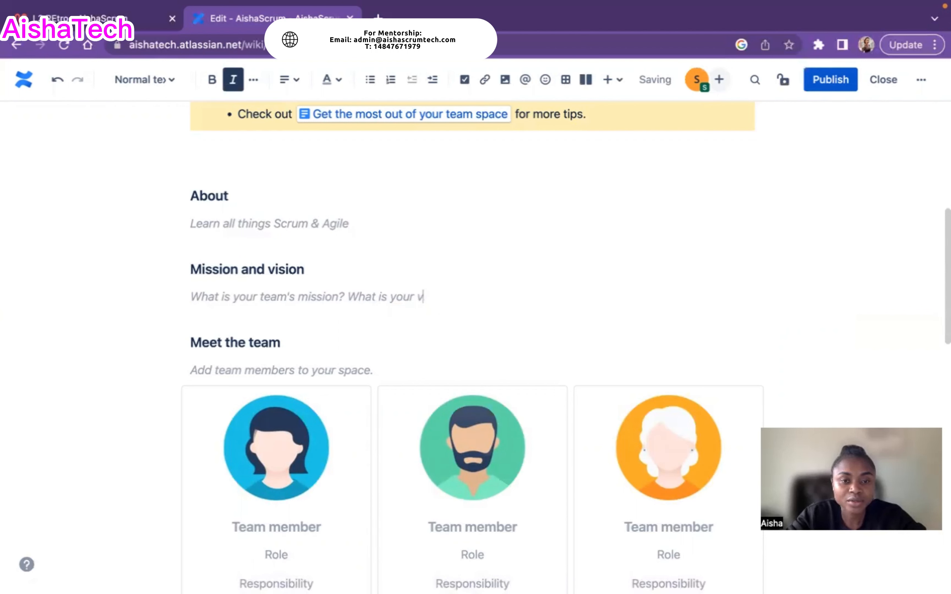
key(BackSpace)
key(BackSpace)
key(BackSpace)
key(BackSpace)
key(BackSpace)
key(BackSpace)
key(BackSpace)
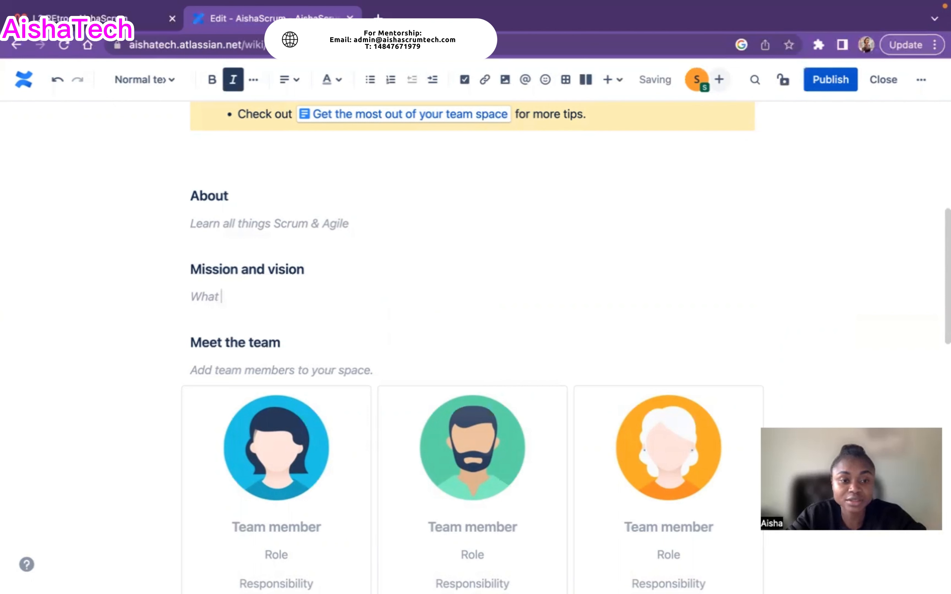
key(BackSpace)
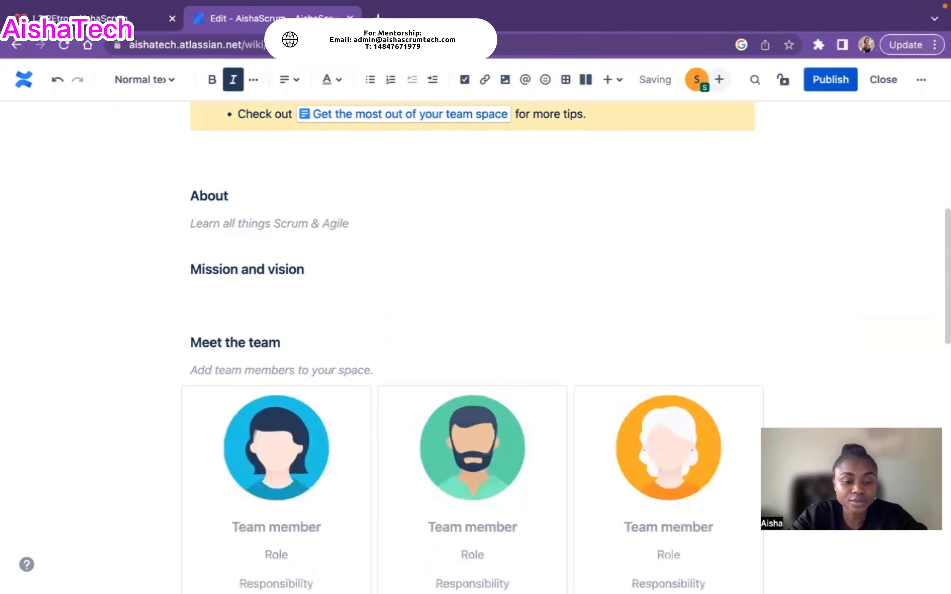
text(Support)
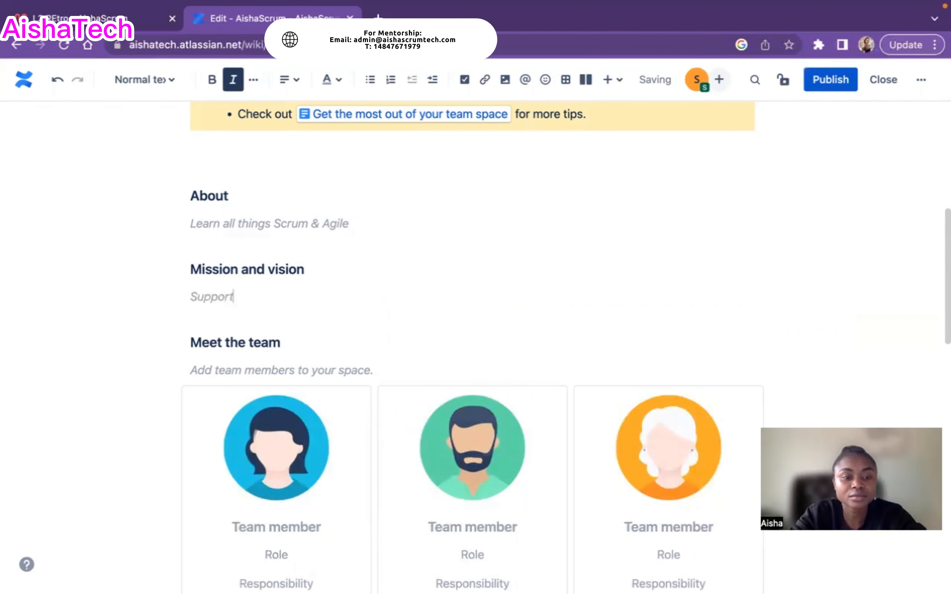
text( Agile)
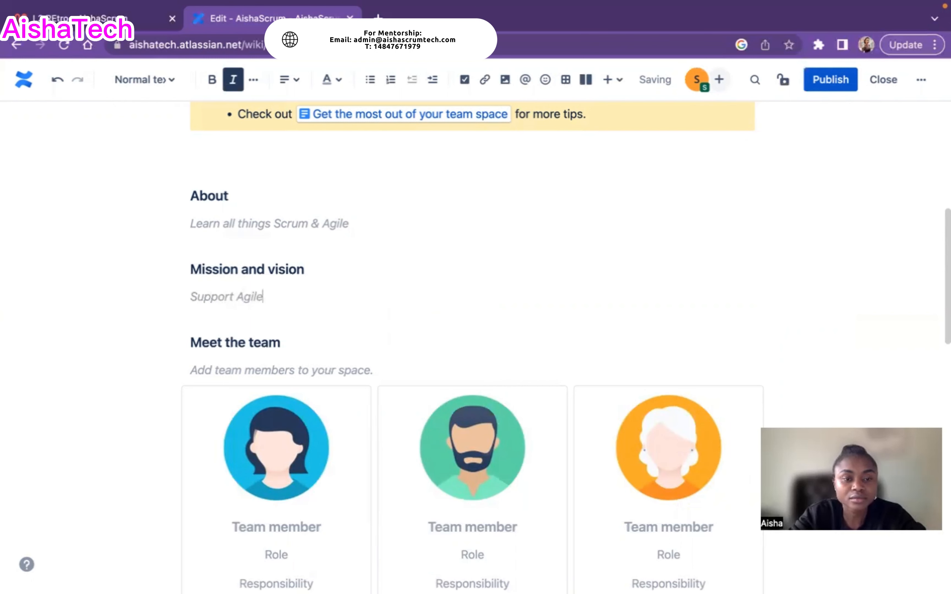
text( practitioners on)
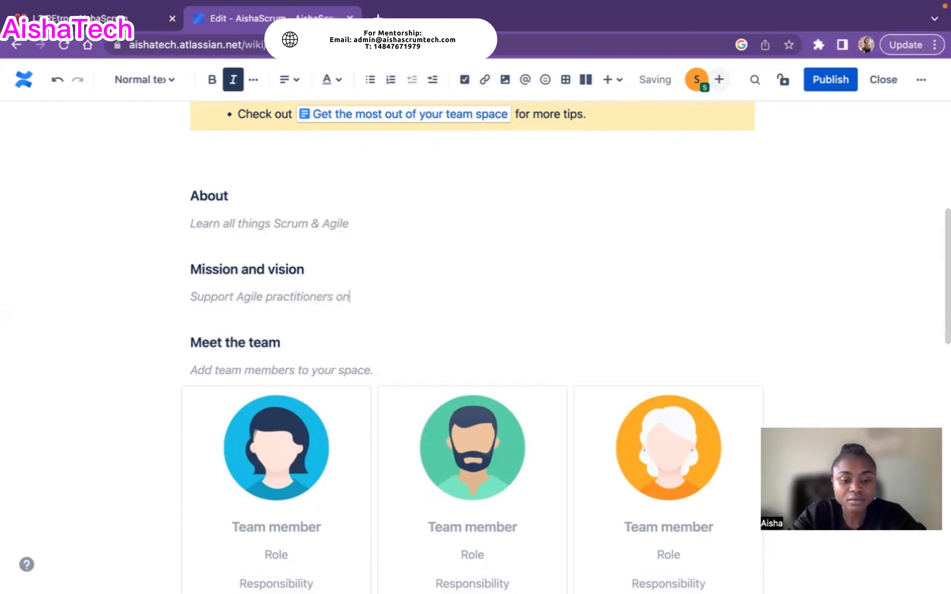
text( the jo)
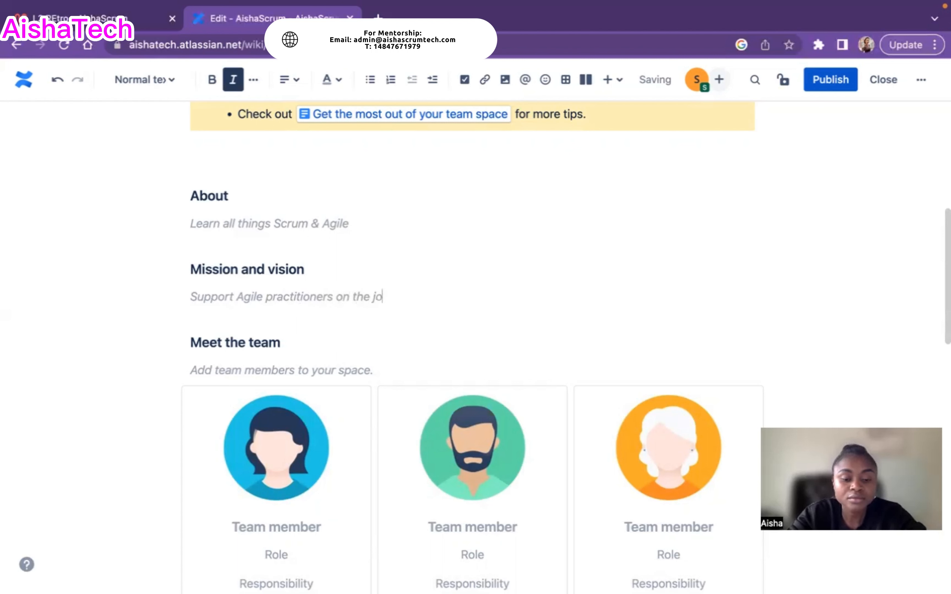
text(b)
scroll(475, 338, down, 3)
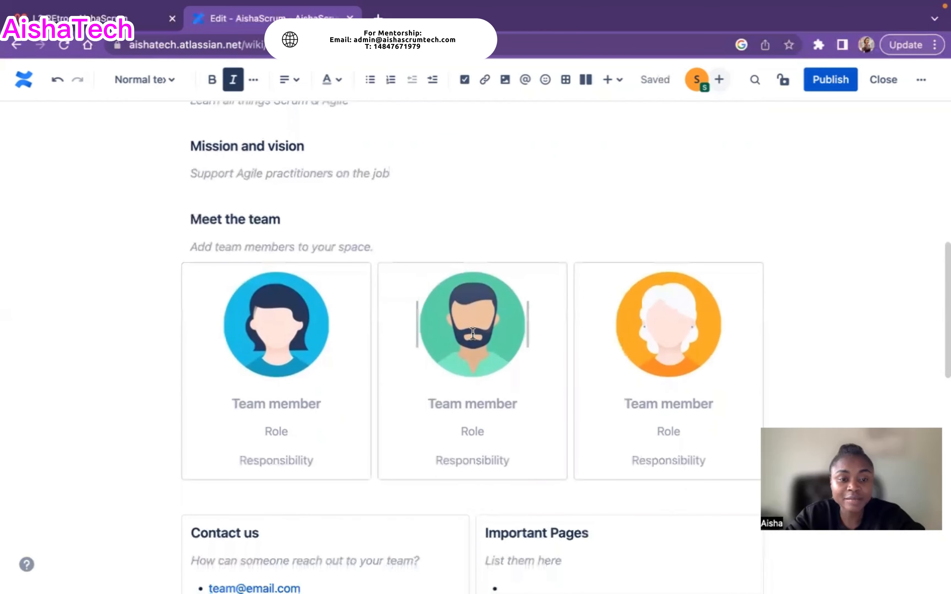
scroll(472, 333, down, 2)
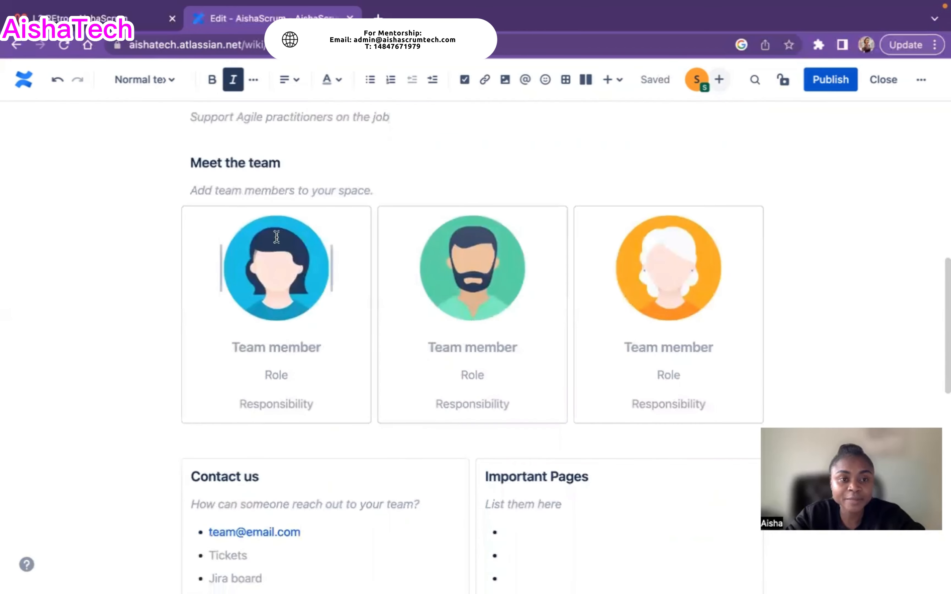
click(265, 283)
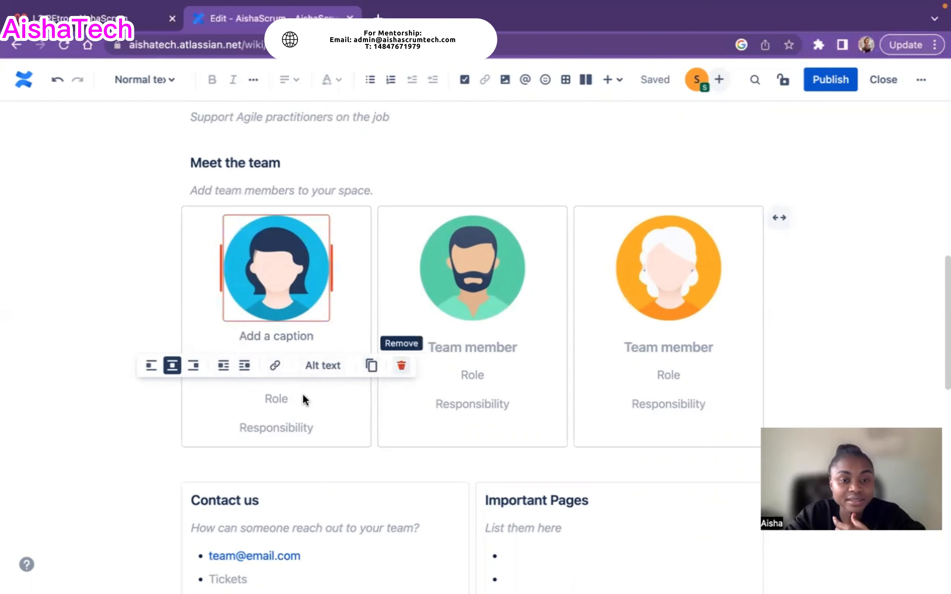
click(280, 395)
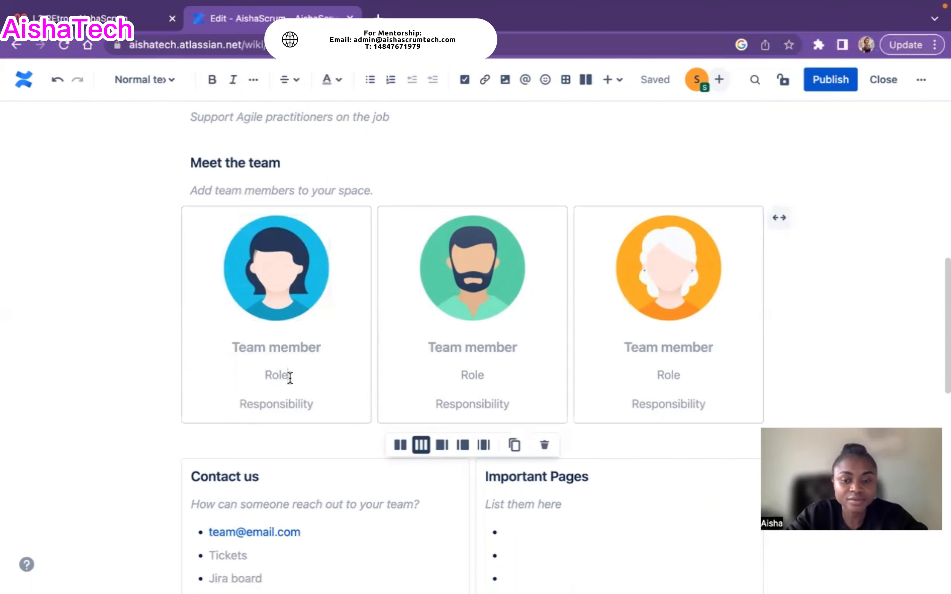
Set the first card's role to 'Lead Coach' and replace the Team member heading with the member's name
key(BackSpace)
key(BackSpace)
text(L)
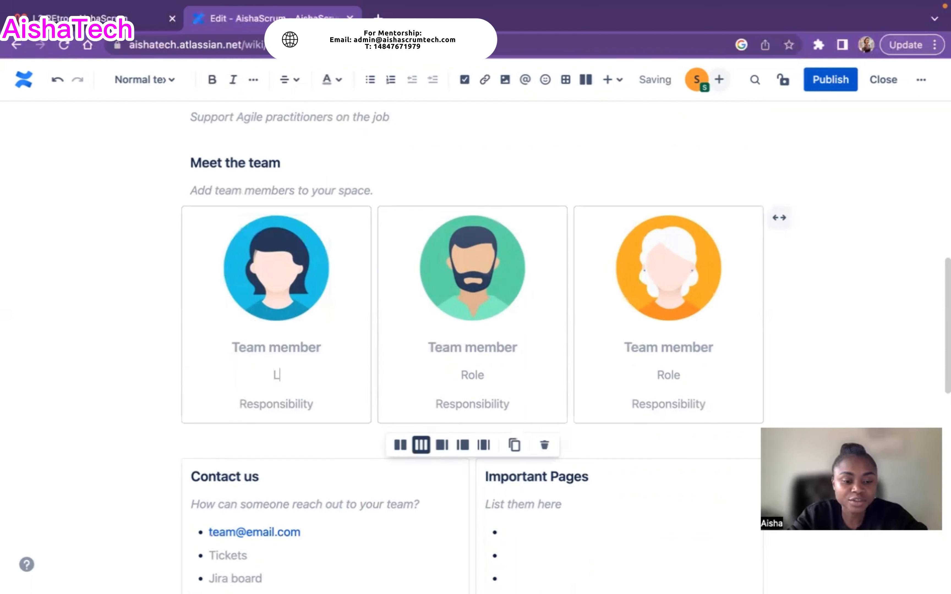
text(ead Co)
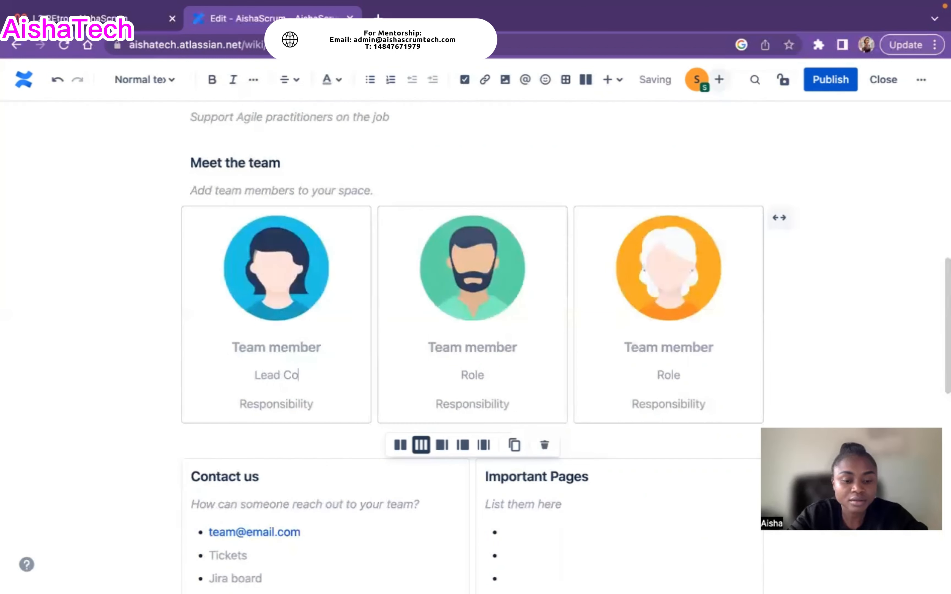
text(ach)
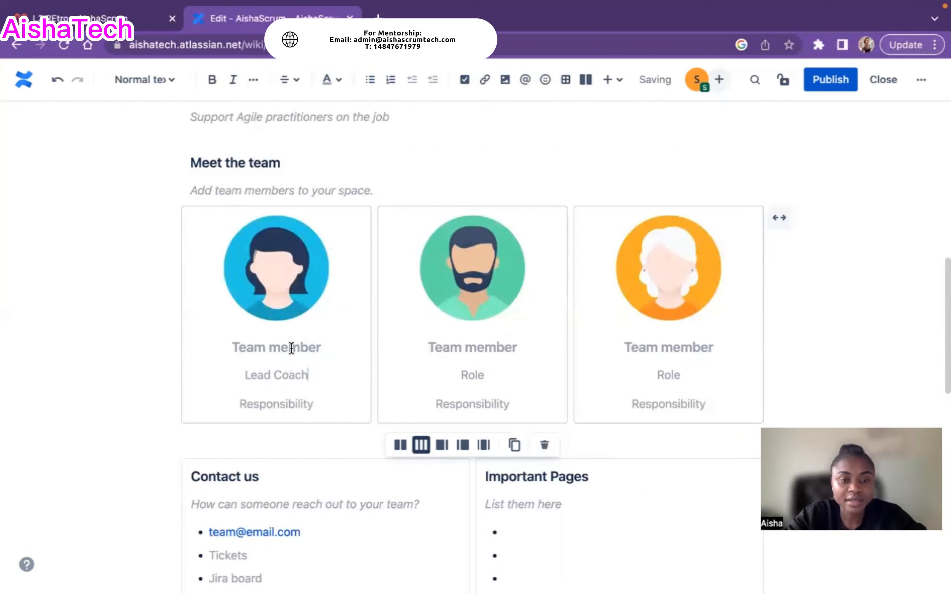
click(291, 348)
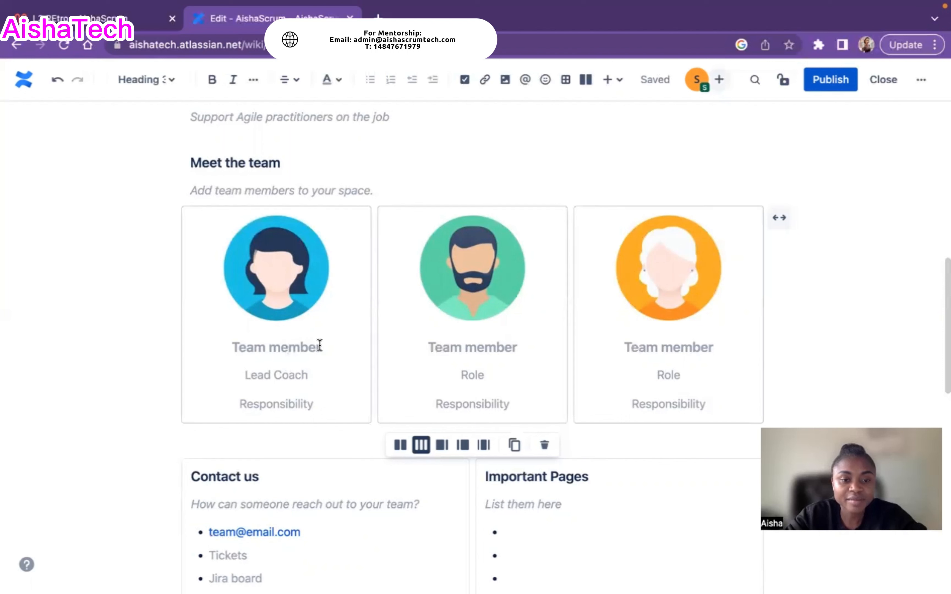
key(BackSpace)
key(BackSpace)
key(BackSpace)
key(BackSpace)
key(BackSpace)
key(BackSpace)
key(BackSpace)
key(BackSpace)
key(BackSpace)
key(BackSpace)
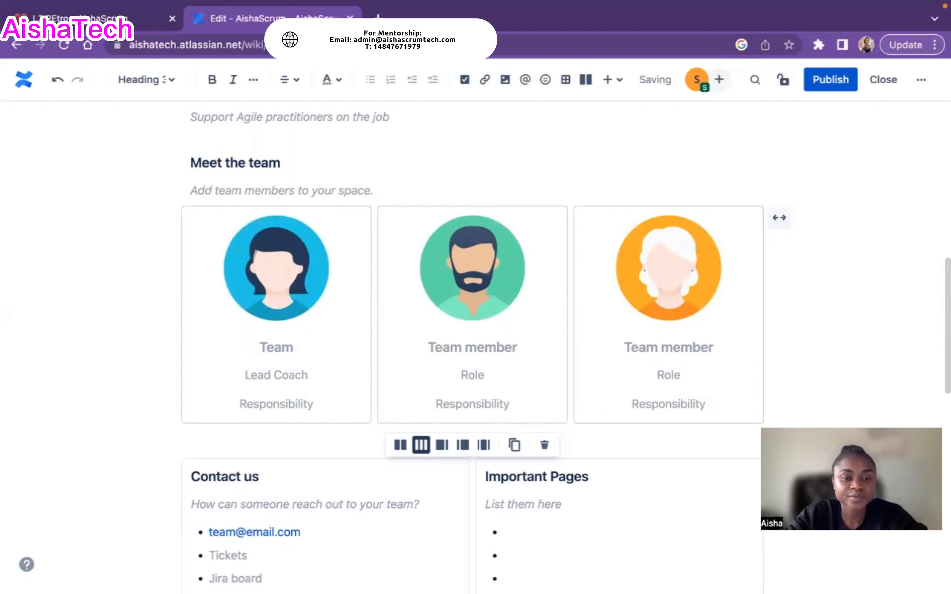
text(Ahmad)
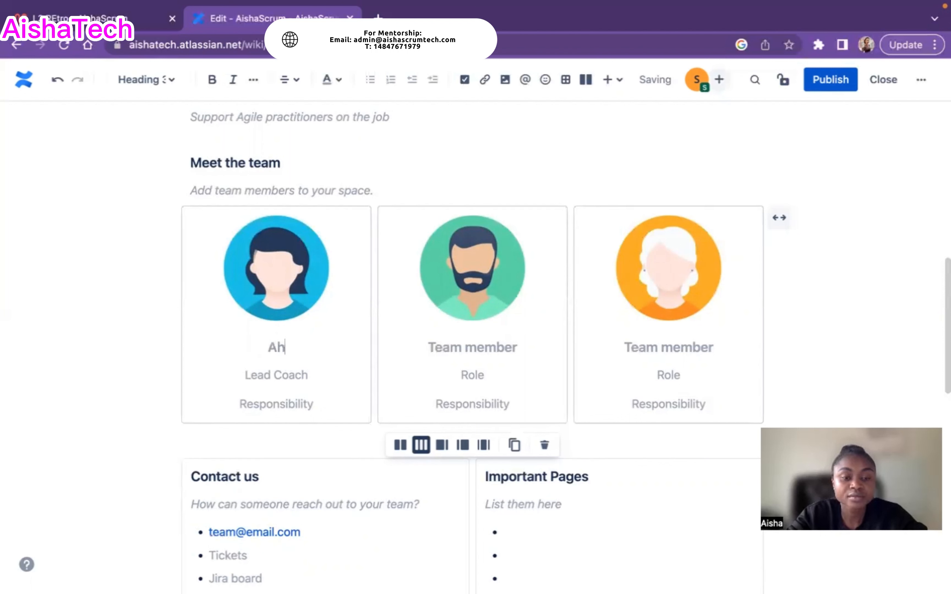
Replace the first card's Responsibility placeholder with 'Support SM'
click(300, 406)
key(Delete)
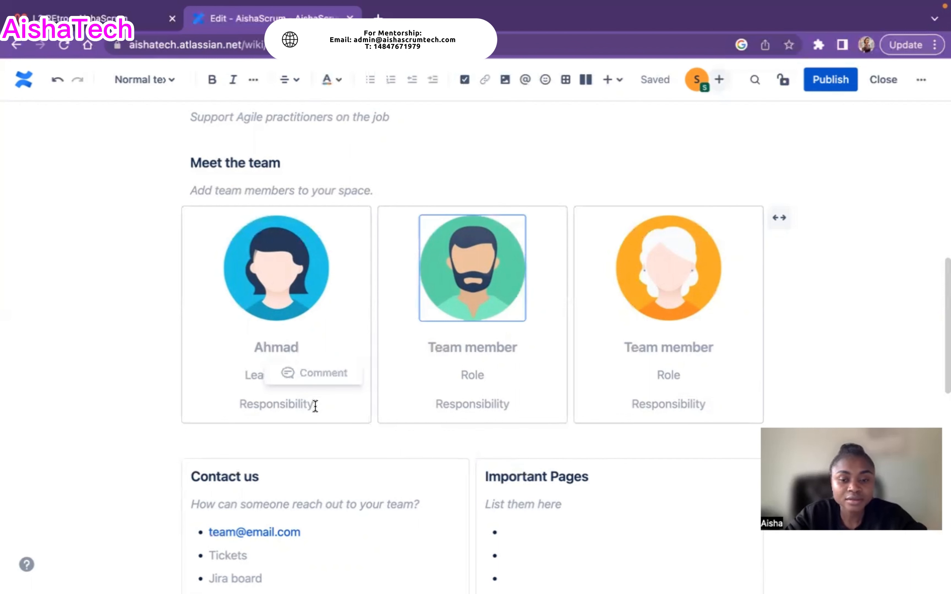
key(Delete)
key(BackSpace)
key(BackSpace)
key(BackSpace)
key(BackSpace)
key(BackSpace)
key(BackSpace)
key(BackSpace)
key(BackSpace)
key(BackSpace)
key(BackSpace)
key(BackSpace)
key(BackSpace)
key(BackSpace)
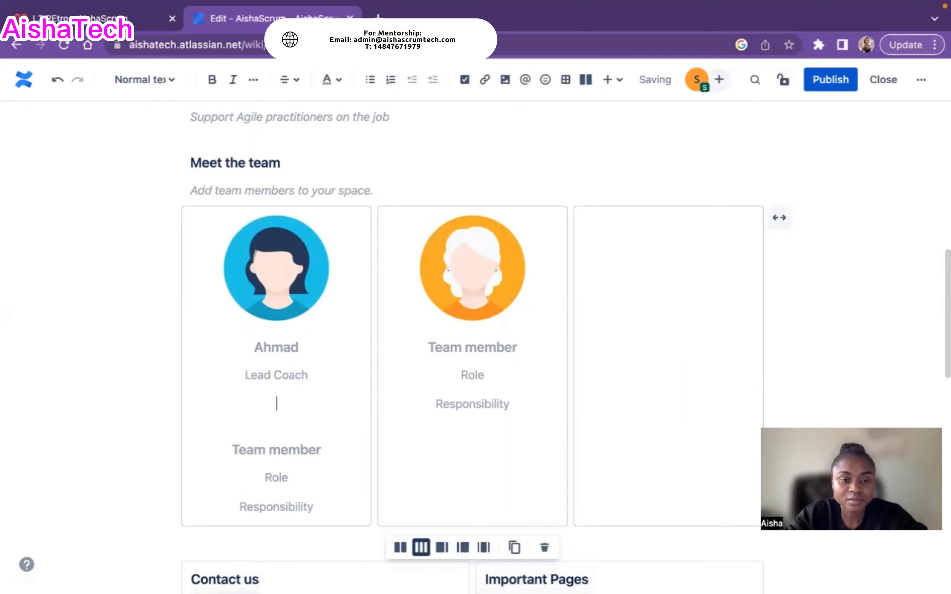
text(Support)
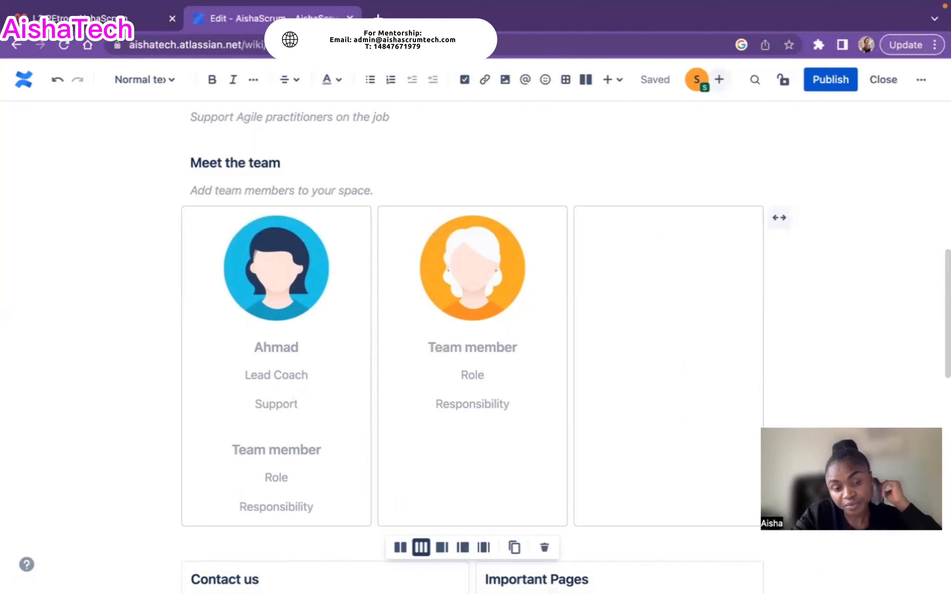
text( SM)
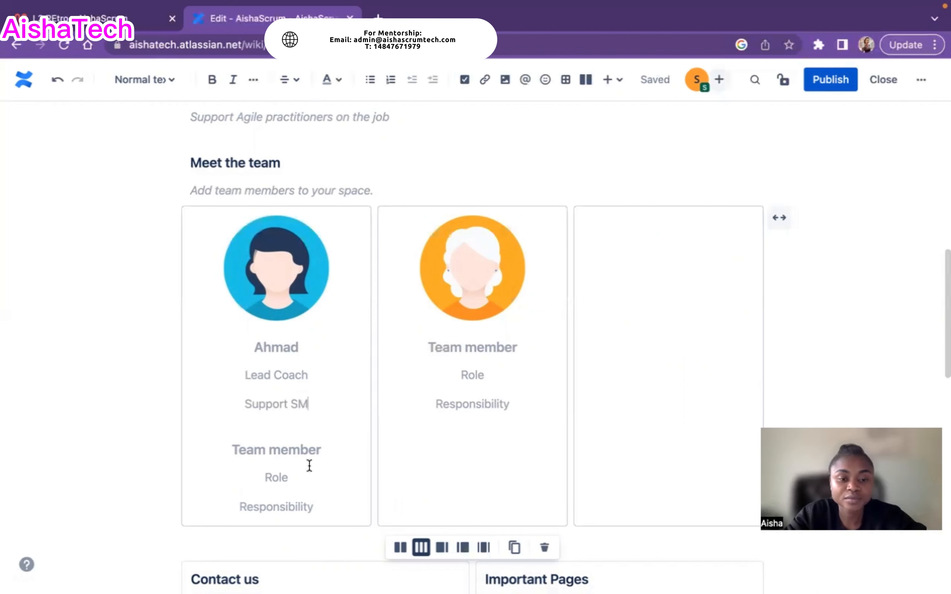
scroll(311, 462, down, 5)
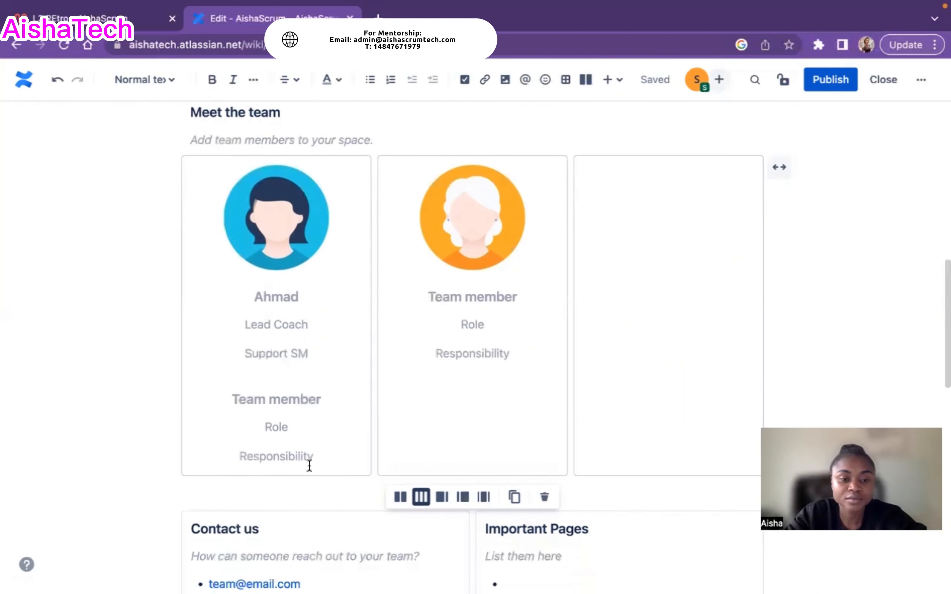
scroll(311, 471, up, 3)
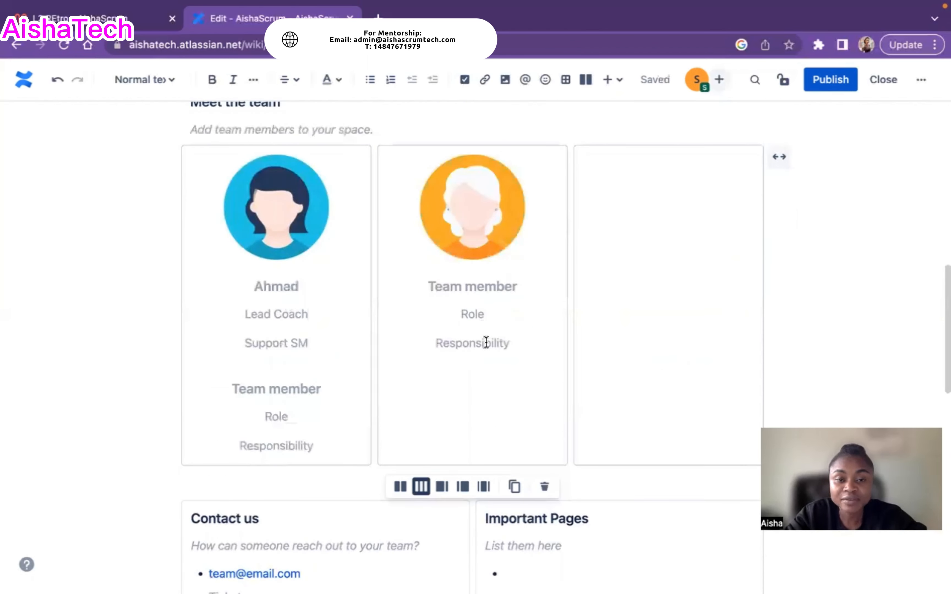
scroll(497, 384, down, 8)
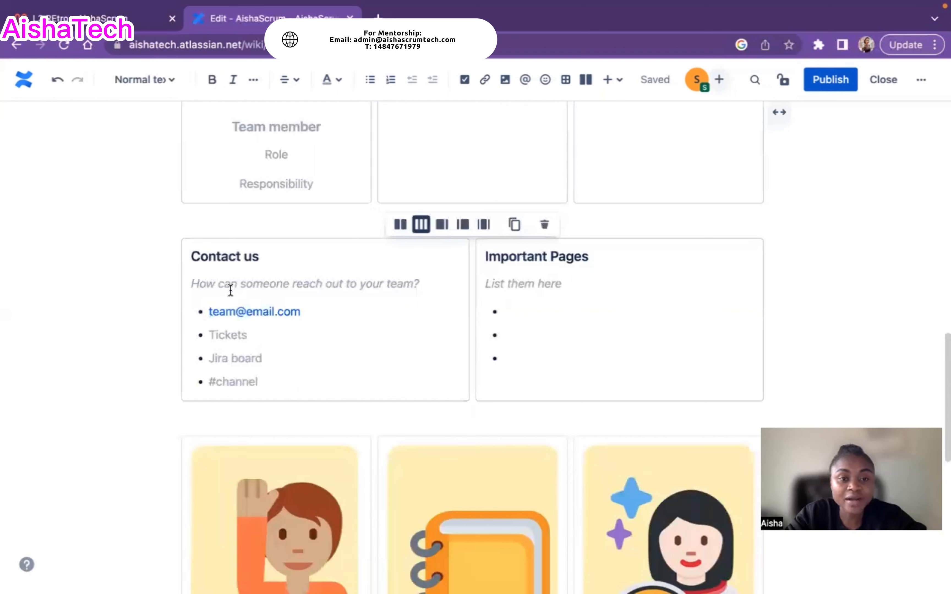
click(305, 305)
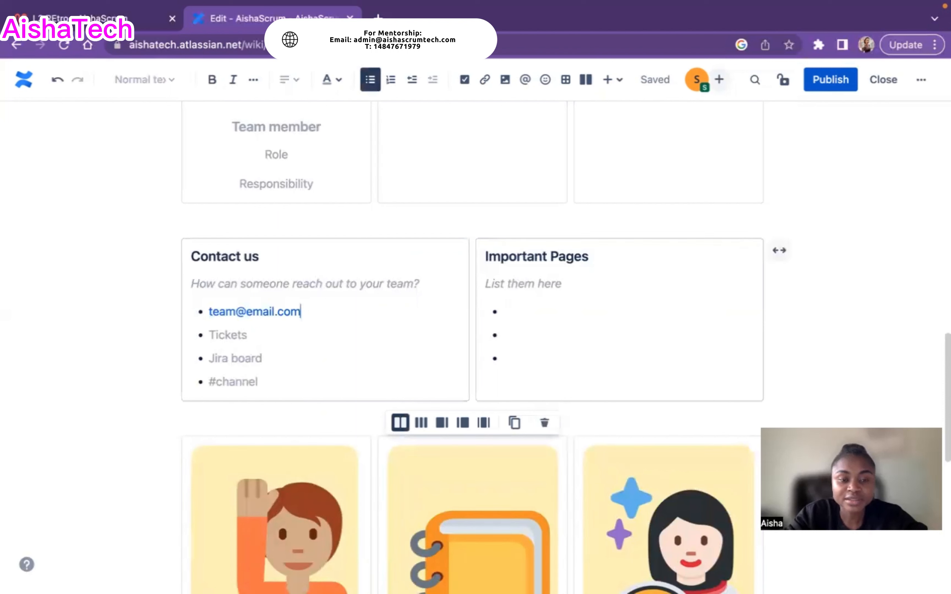
key(BackSpace)
key(BackSpace)
key(BackSpace)
key(BackSpace)
key(BackSpace)
key(BackSpace)
key(BackSpace)
key(BackSpace)
key(BackSpace)
key(BackSpace)
key(BackSpace)
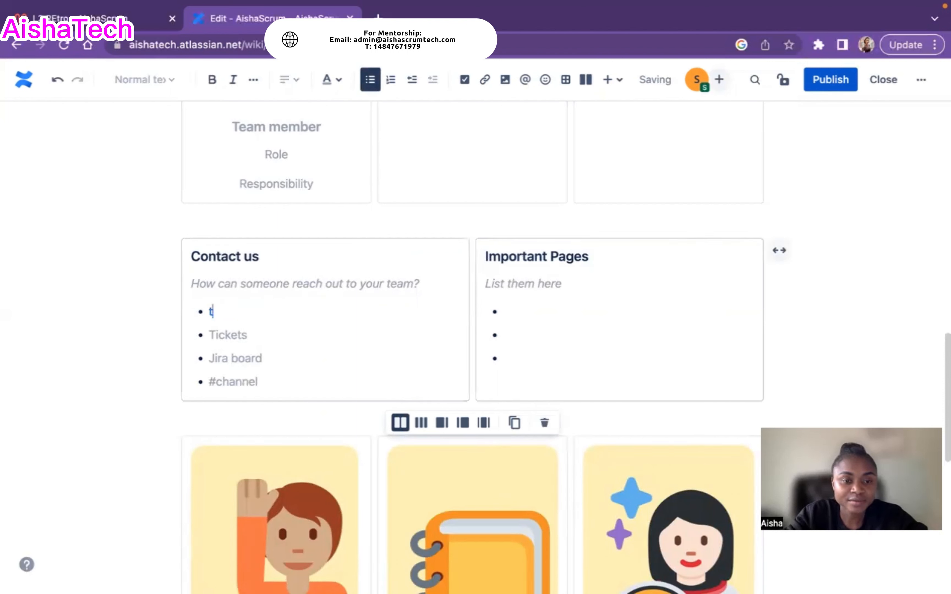
text(@)
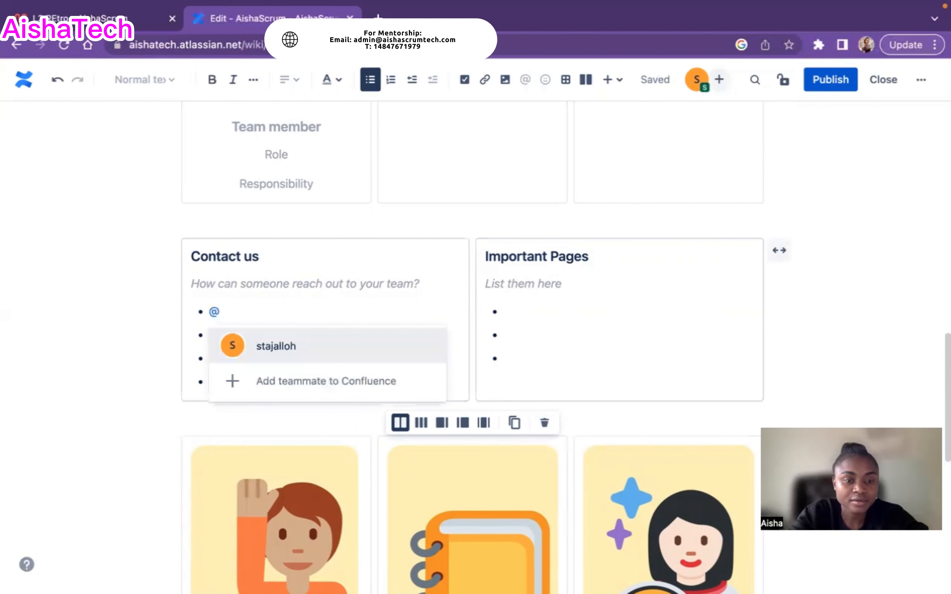
click(293, 347)
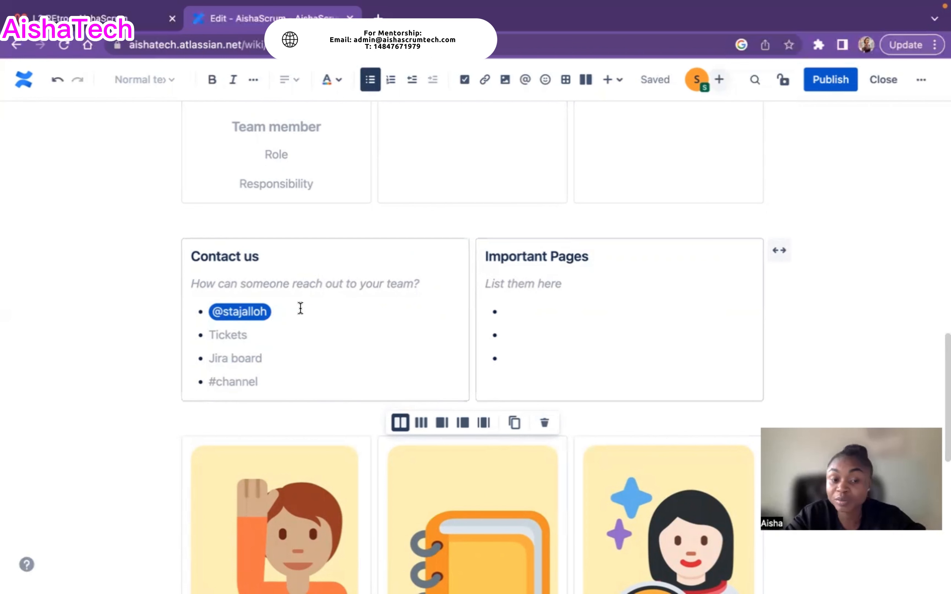
scroll(353, 335, down, 7)
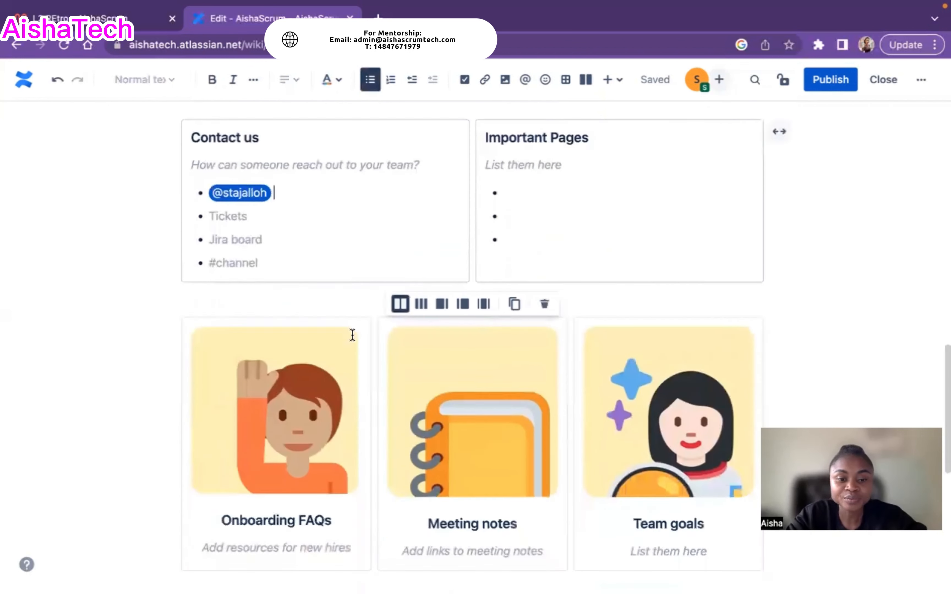
scroll(492, 307, down, 4)
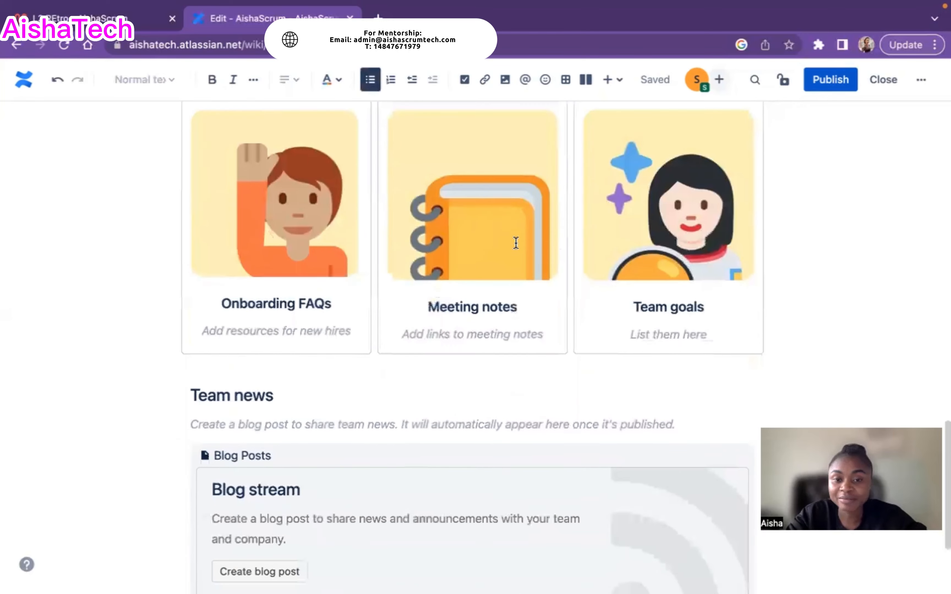
scroll(513, 308, down, 1)
scroll(517, 310, down, 1)
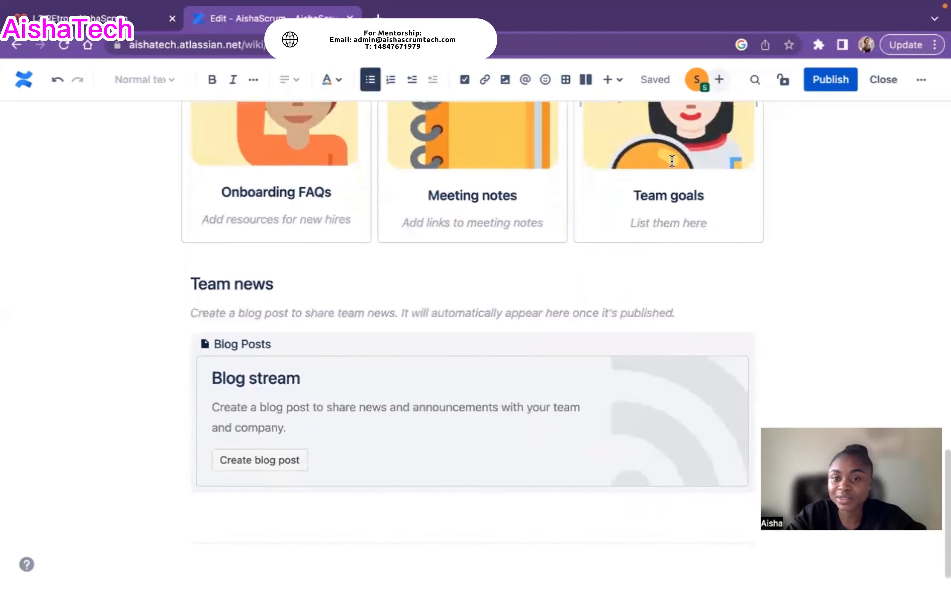
scroll(506, 298, down, 2)
scroll(506, 297, up, 15)
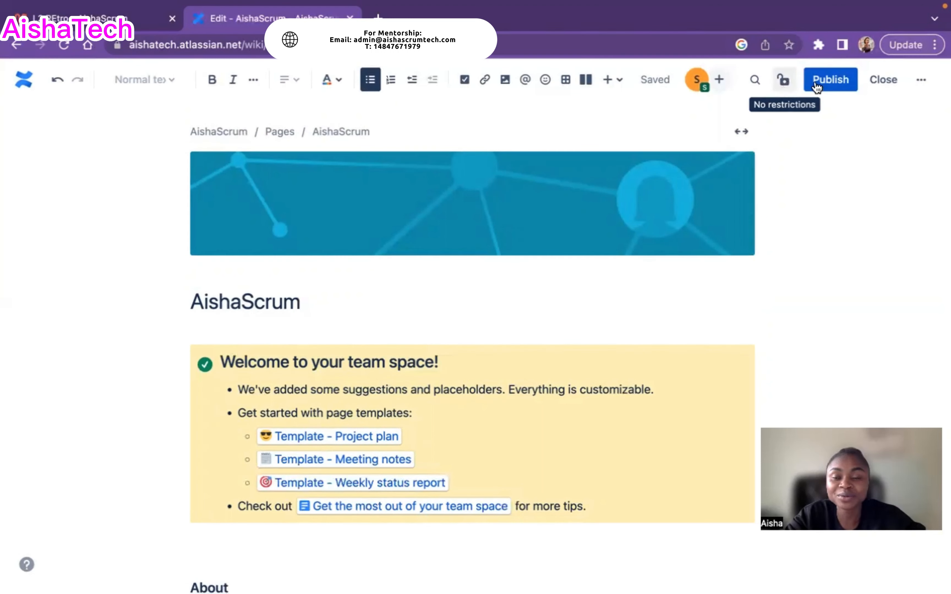
Publish the AishaScrum Overview page and review its About, Mission, team card and Contact us sections
click(830, 82)
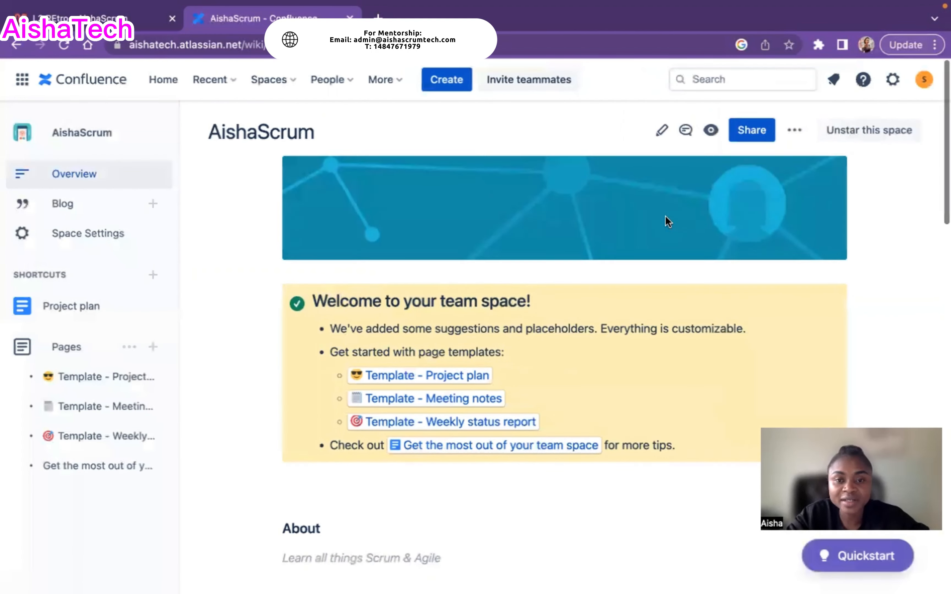
scroll(664, 219, down, 3)
scroll(664, 217, down, 4)
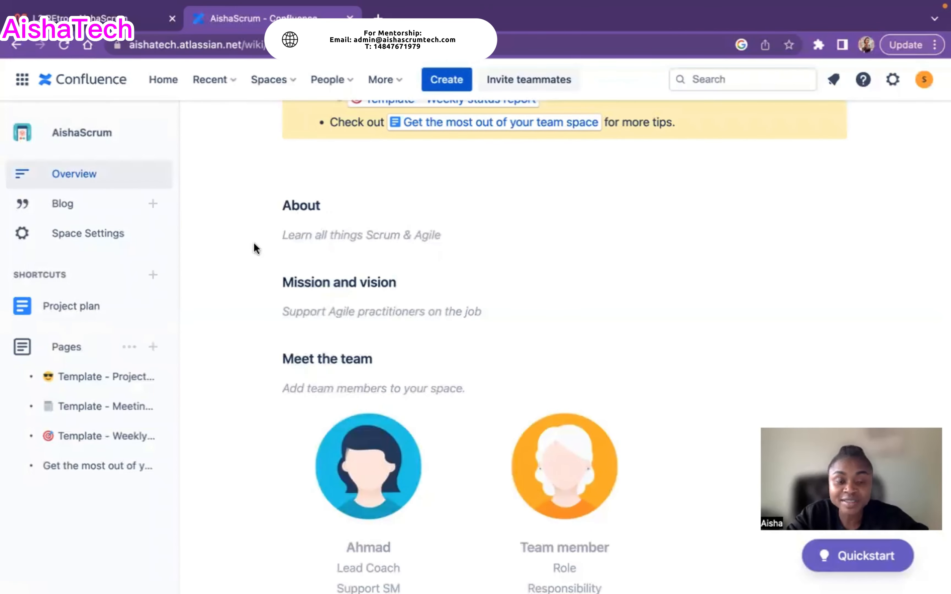
scroll(440, 241, down, 3)
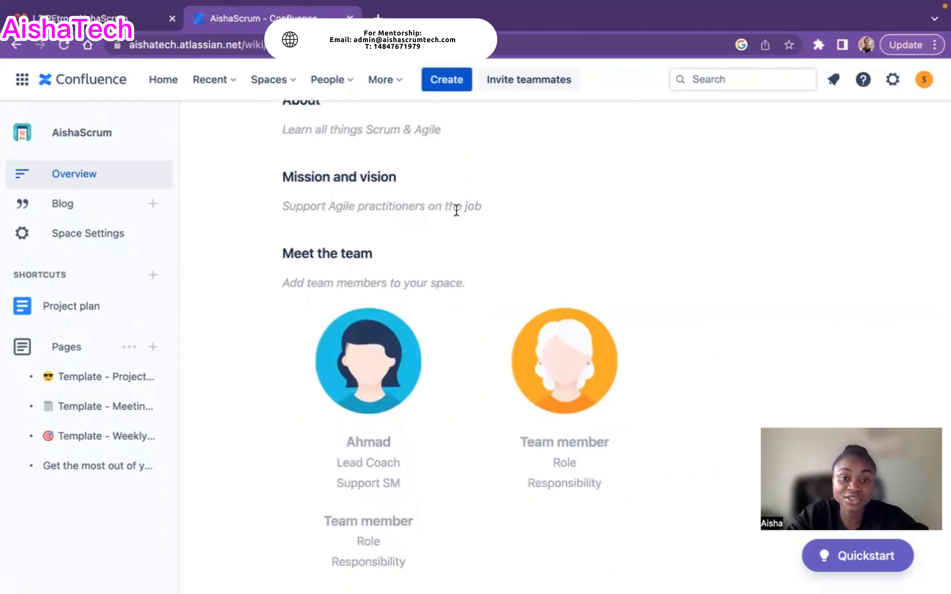
scroll(551, 212, down, 1)
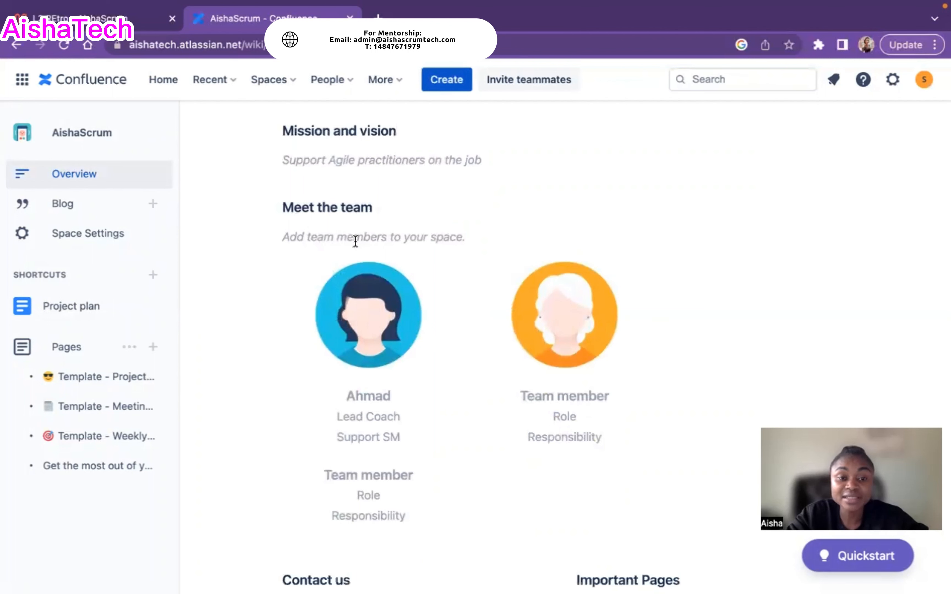
scroll(358, 310, down, 2)
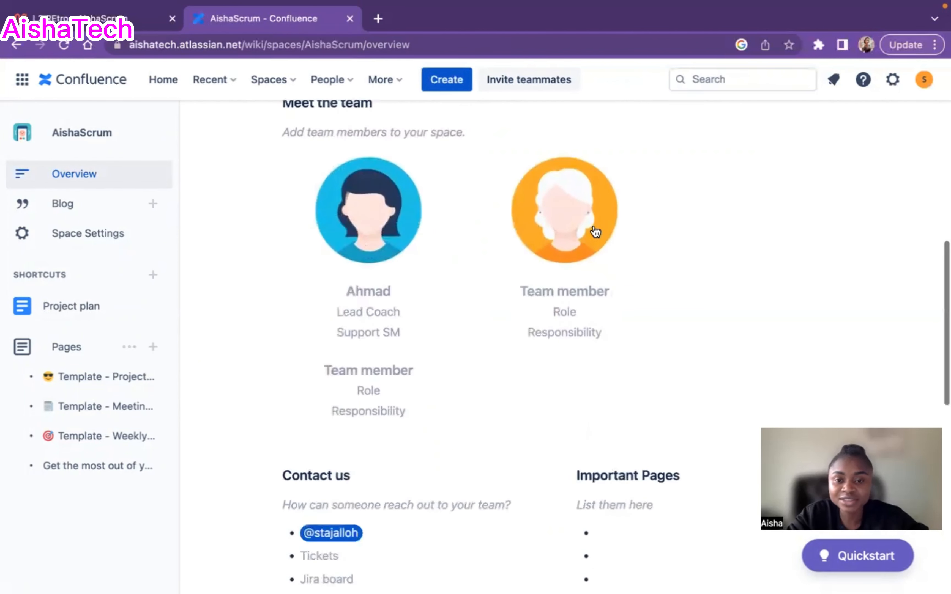
scroll(394, 322, down, 2)
scroll(396, 323, down, 2)
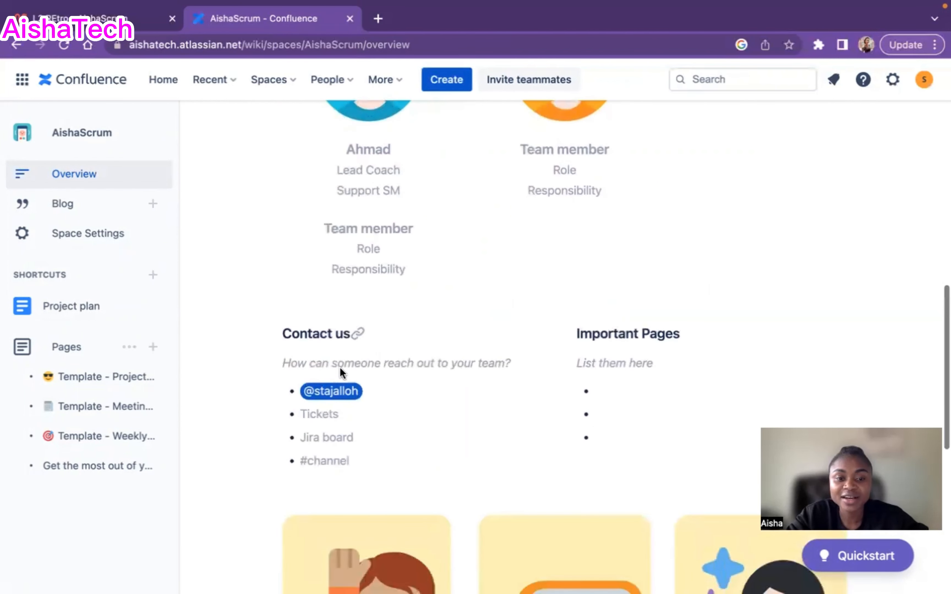
scroll(456, 365, down, 10)
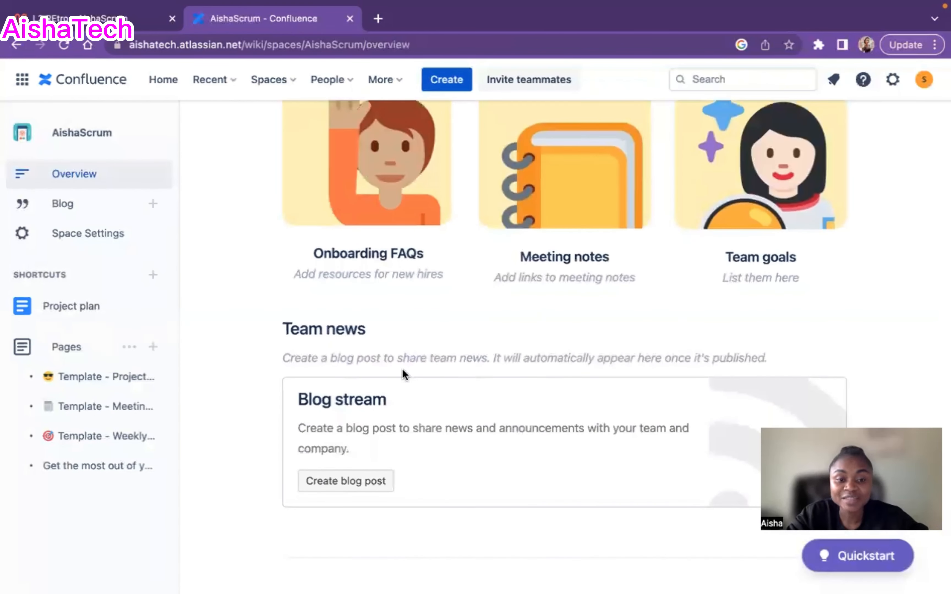
scroll(451, 346, up, 20)
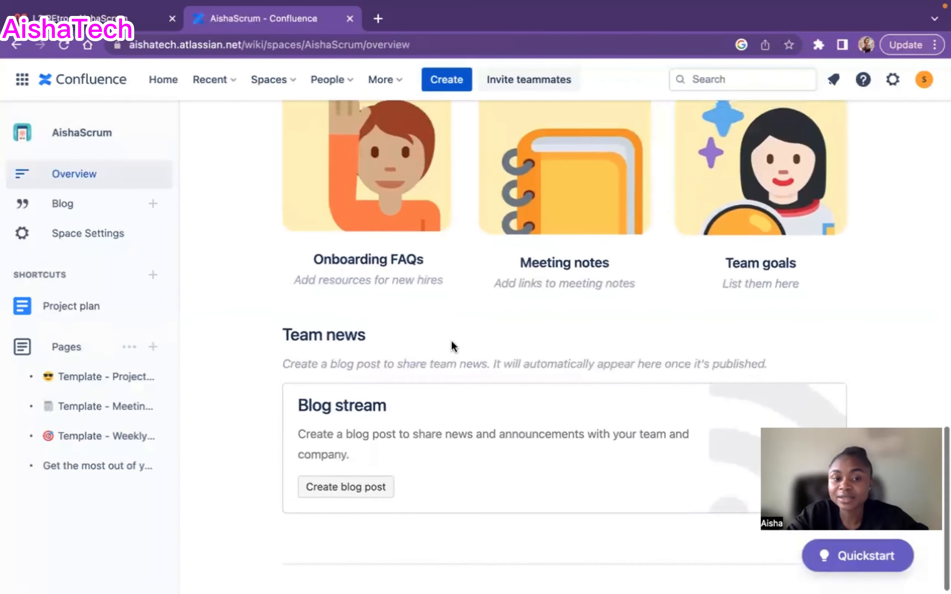